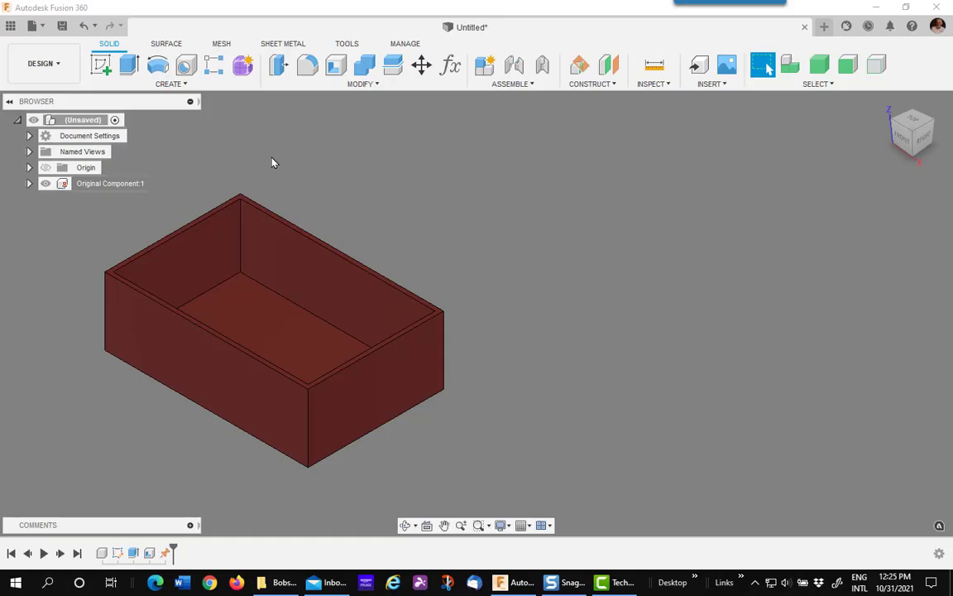
Copy the original component, then dismiss the workspace paste options without pasting
{"action": "right_click", "coordinate": [82, 186]}
{"action": "left_click", "coordinate": [108, 244]}
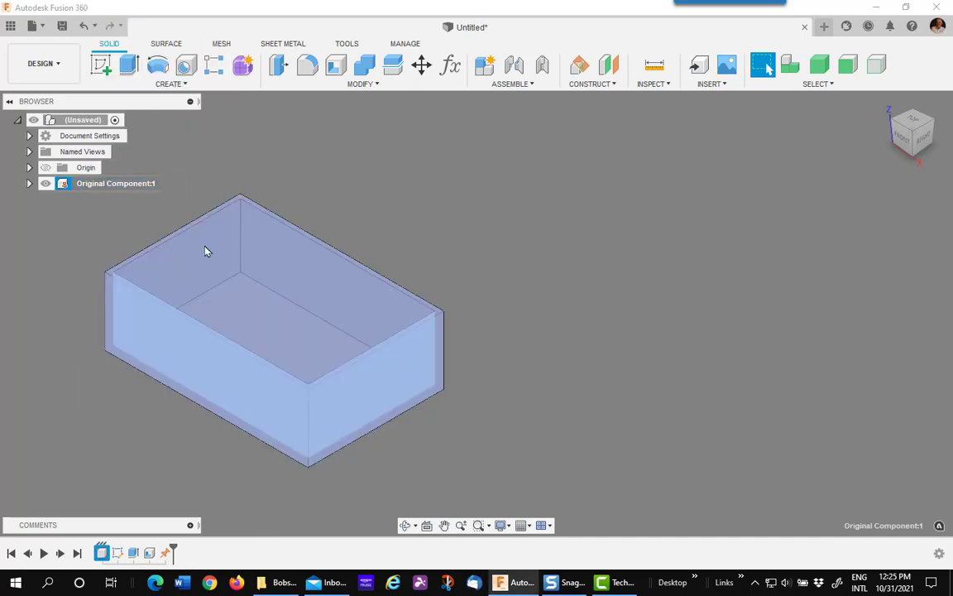
{"action": "left_click", "coordinate": [661, 271]}
{"action": "right_click", "coordinate": [661, 271]}
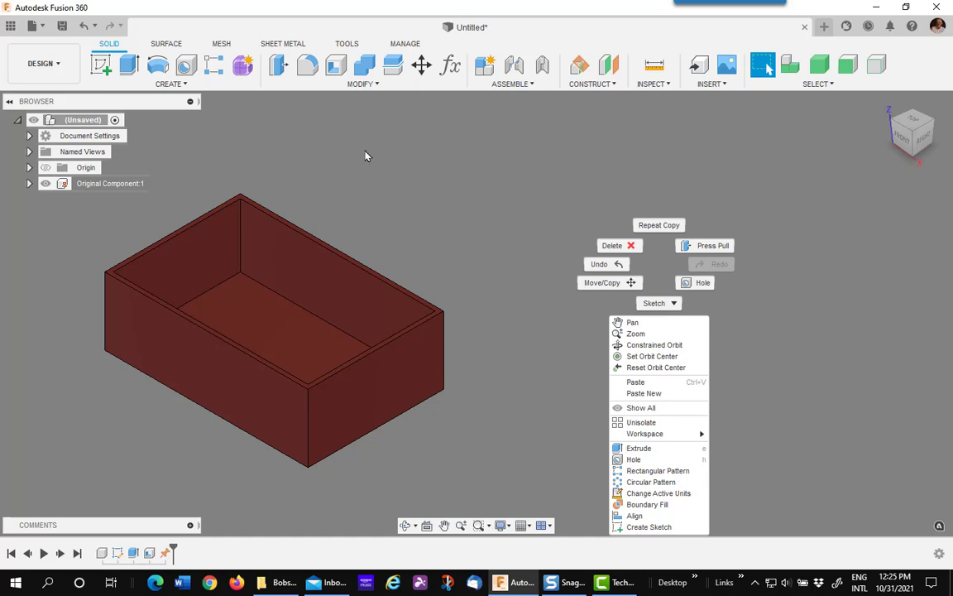
{"action": "left_click", "coordinate": [306, 149]}
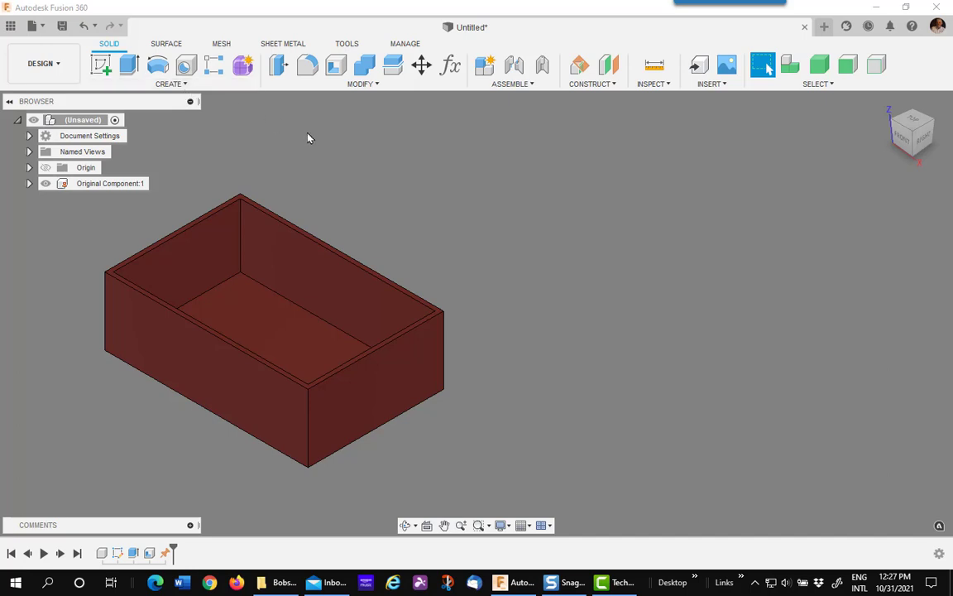
Boundary Fill the box cell with Body1 as the tool, outputting a New Component
{"action": "left_click", "coordinate": [178, 86]}
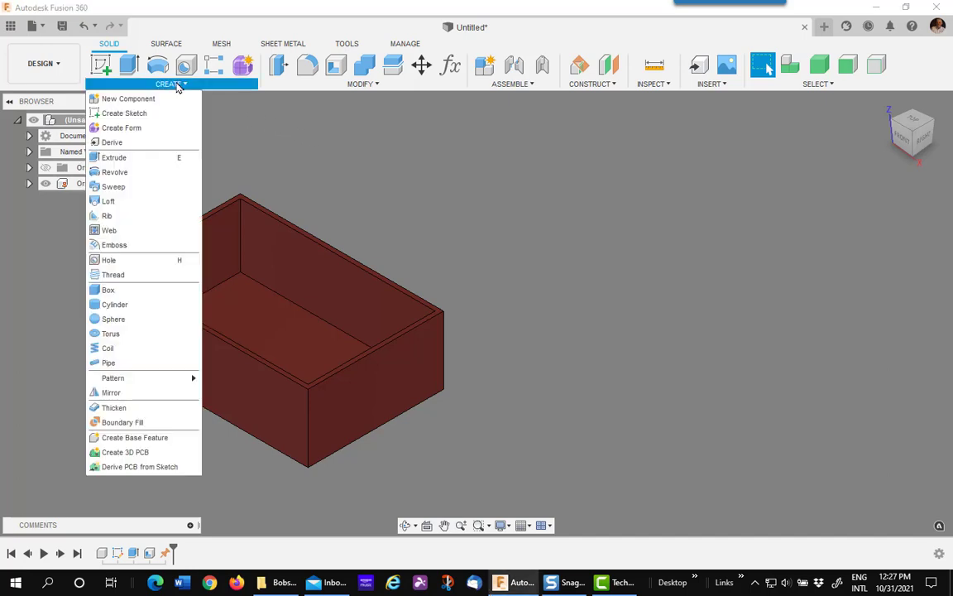
{"action": "left_click", "coordinate": [124, 423]}
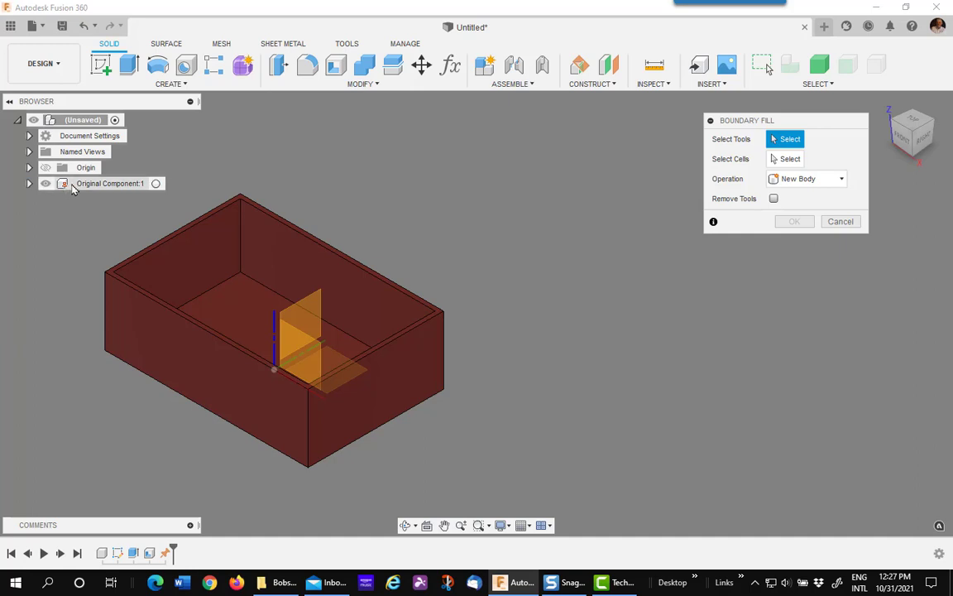
{"action": "left_click", "coordinate": [29, 184]}
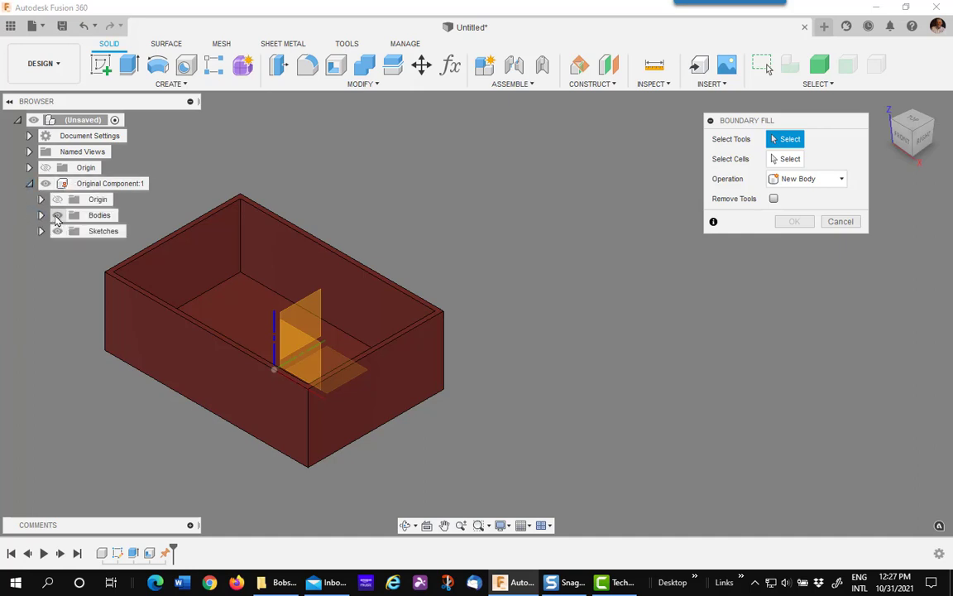
{"action": "left_click", "coordinate": [42, 216]}
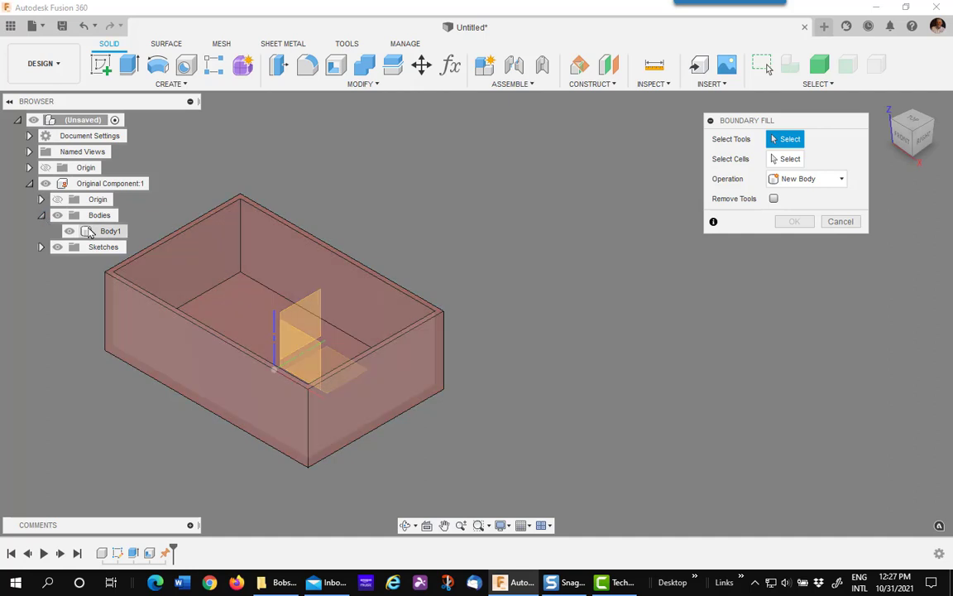
{"action": "left_click", "coordinate": [237, 284]}
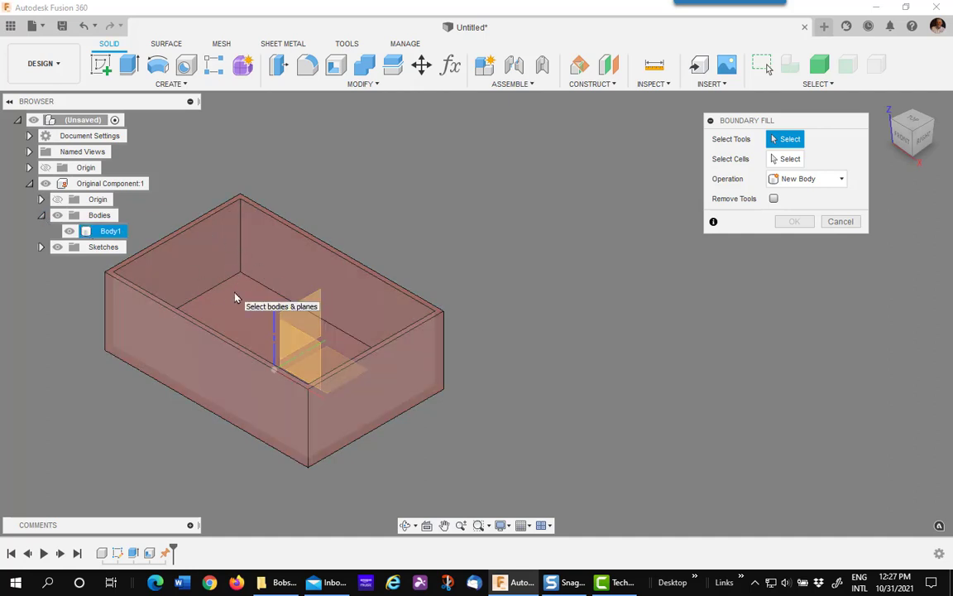
{"action": "left_click", "coordinate": [235, 298]}
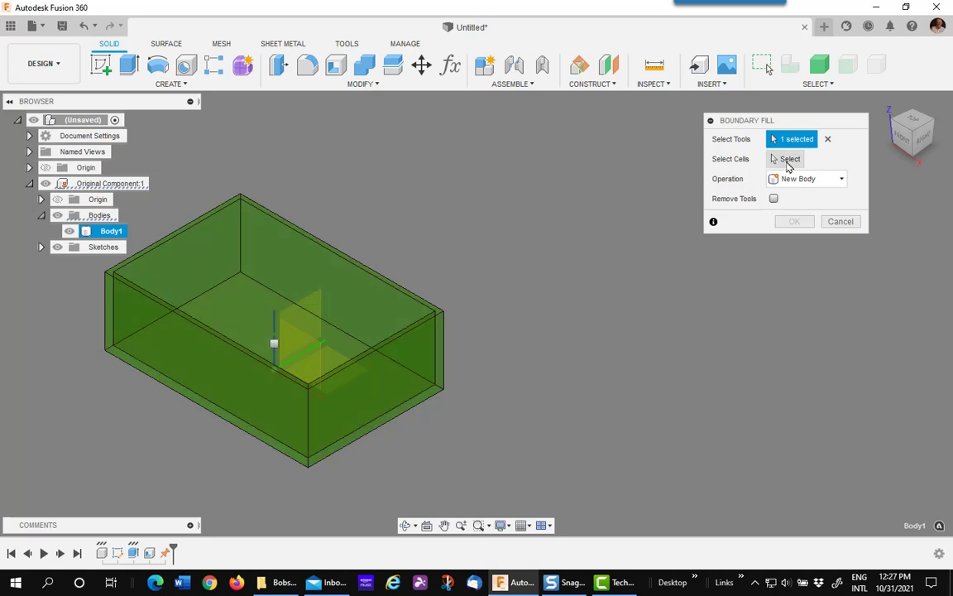
{"action": "left_click", "coordinate": [787, 159]}
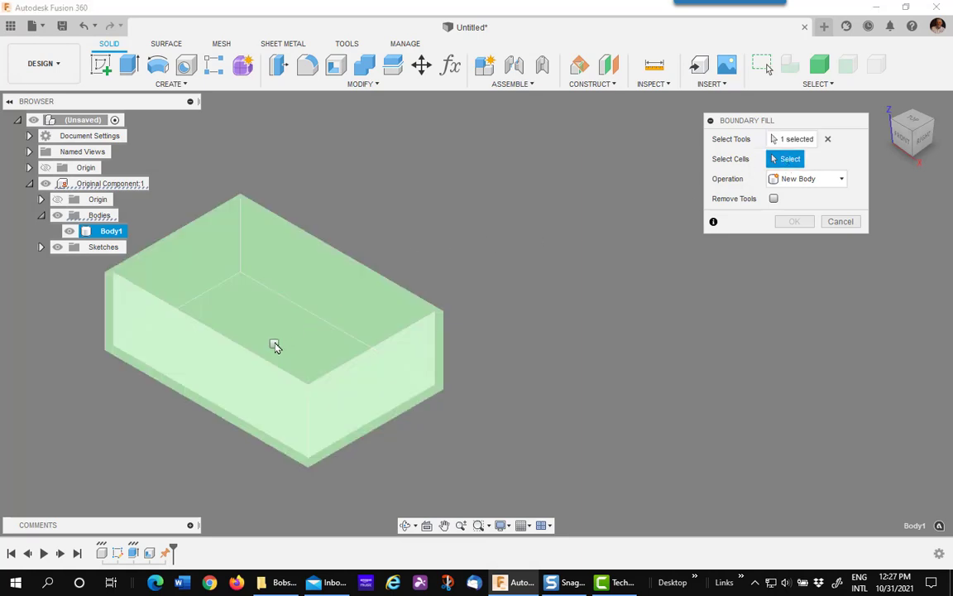
{"action": "left_click", "coordinate": [274, 344]}
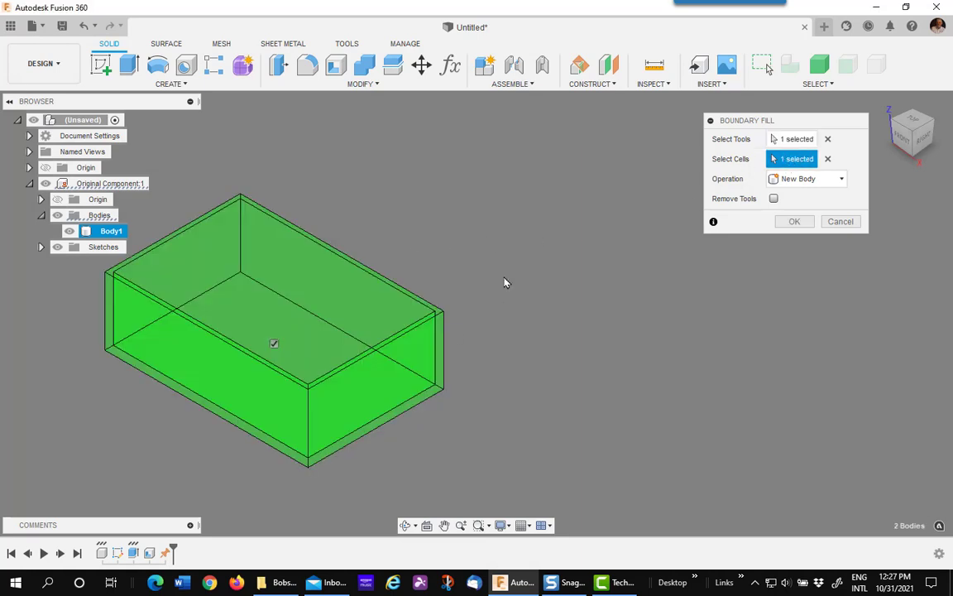
{"action": "left_click", "coordinate": [801, 182]}
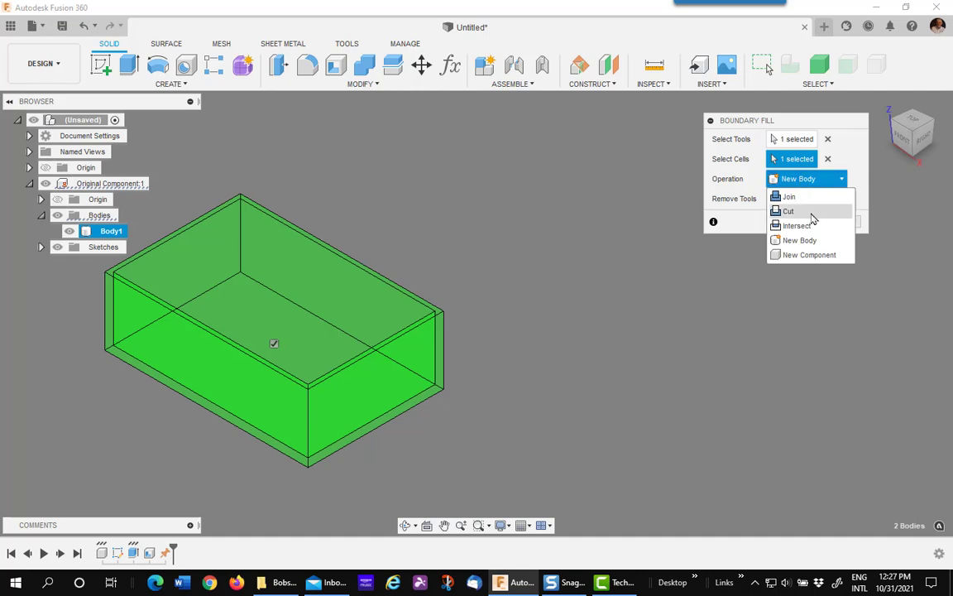
{"action": "left_click", "coordinate": [809, 255]}
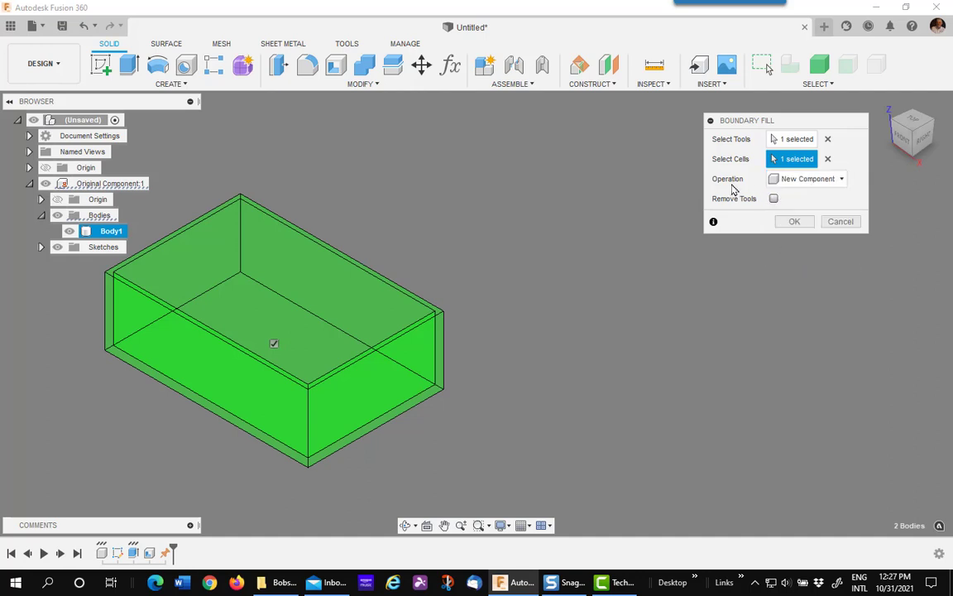
{"action": "left_click", "coordinate": [795, 223]}
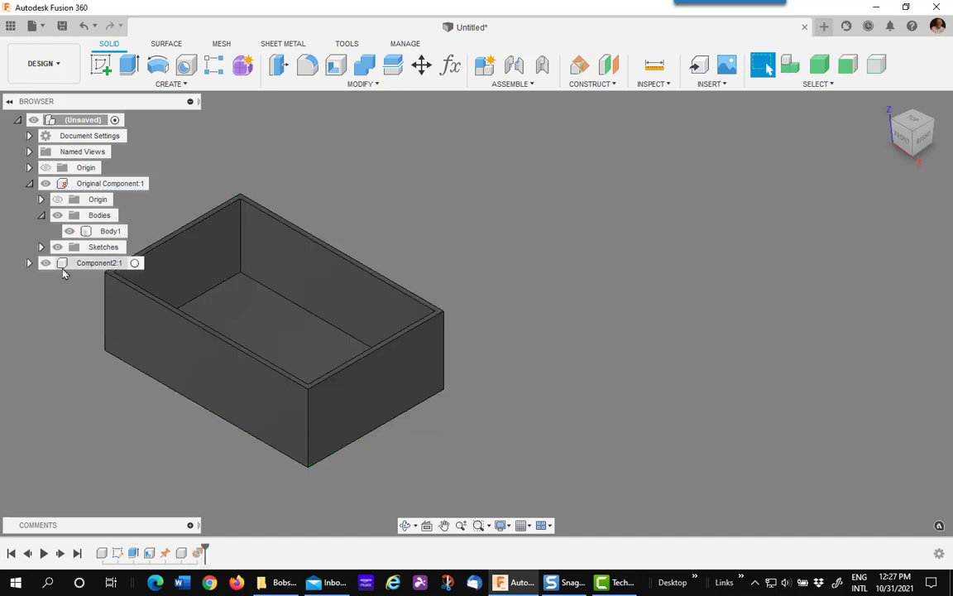
Drag Component2:1's grey box to the right of the original red box
{"action": "left_click", "coordinate": [73, 263]}
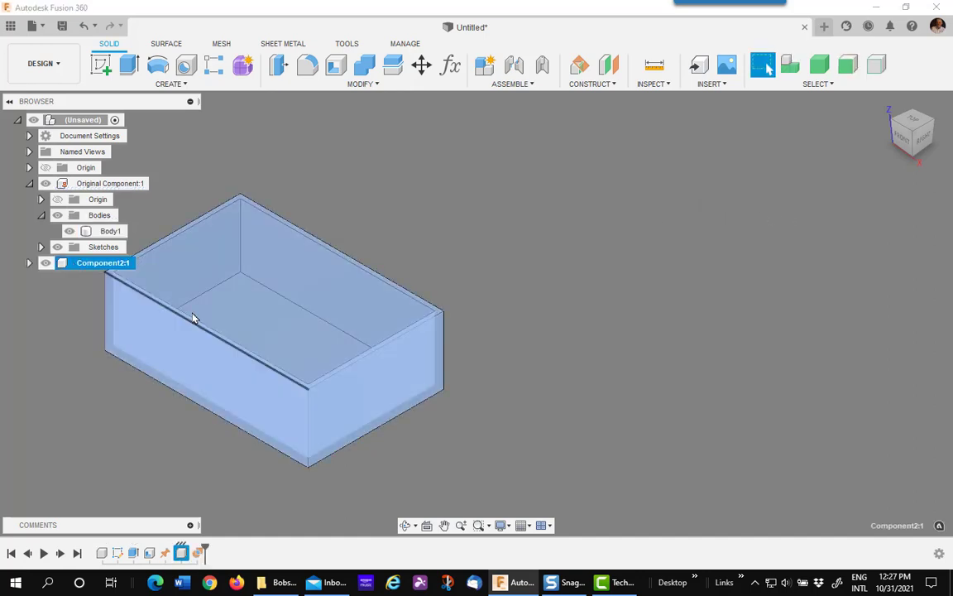
{"action": "left_click_drag", "start_coordinate": [193, 317], "coordinate": [619, 321]}
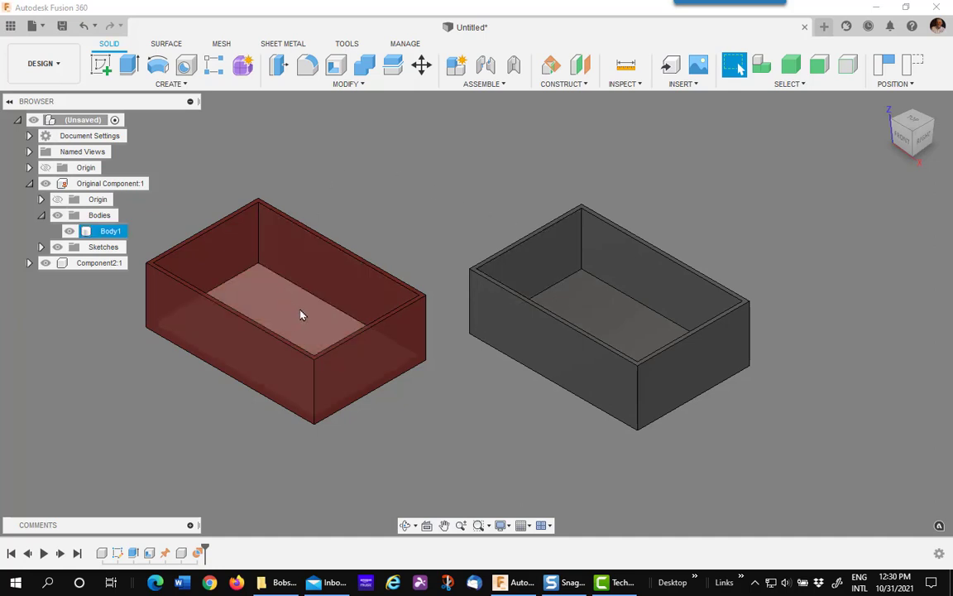
Copy Component2:1 from the browser
{"action": "left_click", "coordinate": [88, 264]}
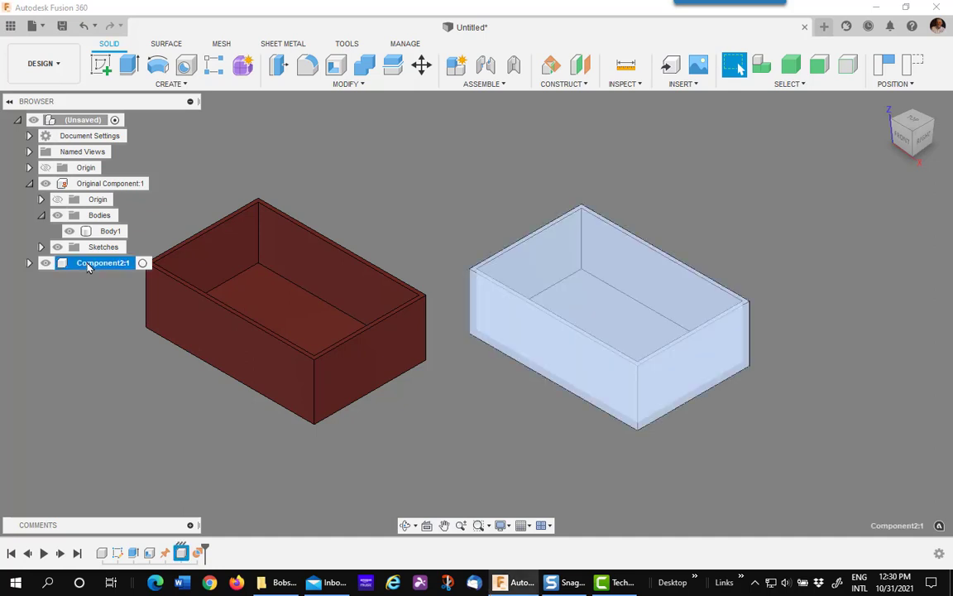
{"action": "right_click", "coordinate": [88, 265]}
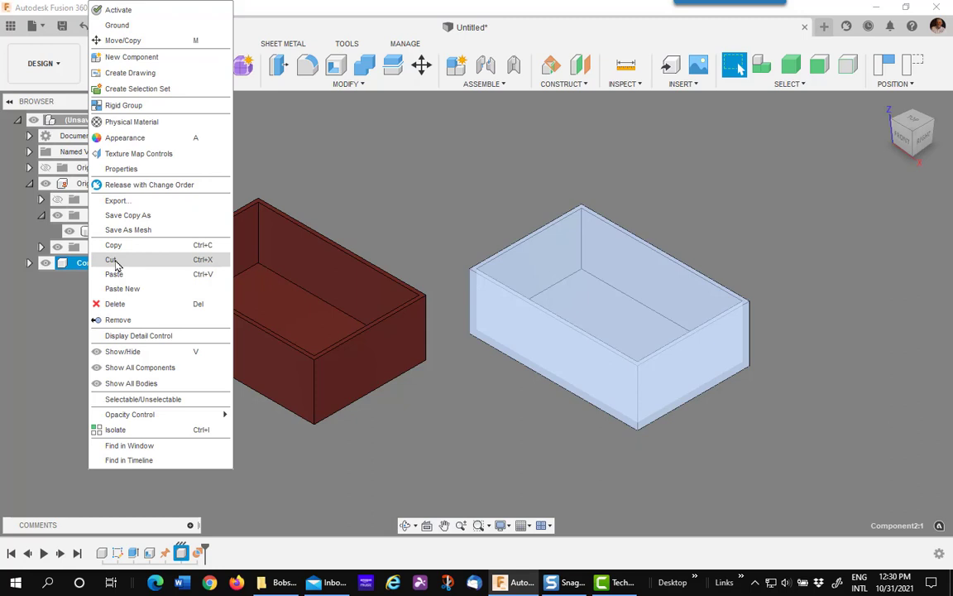
{"action": "left_click", "coordinate": [108, 259]}
{"action": "right_click", "coordinate": [89, 265]}
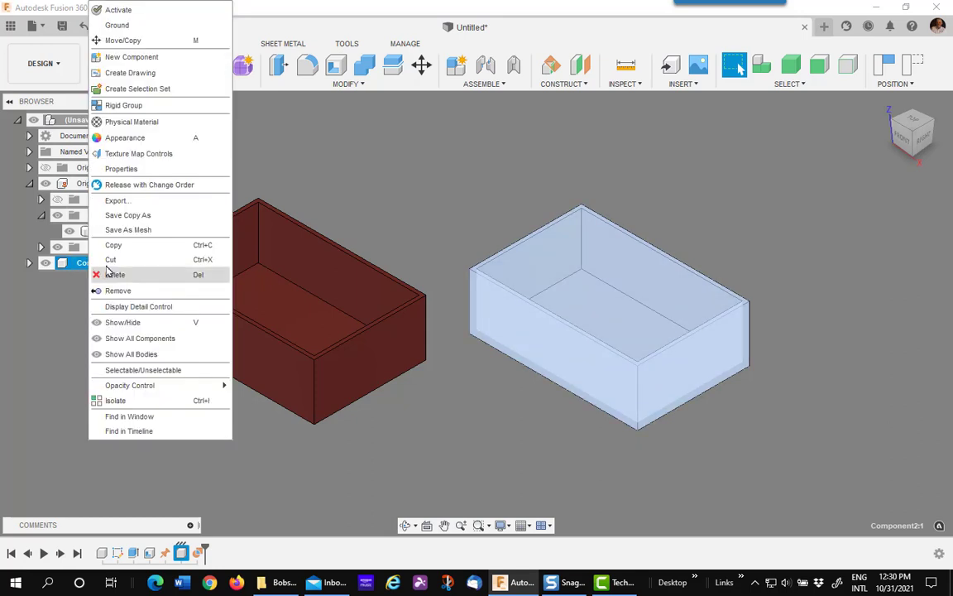
{"action": "left_click", "coordinate": [121, 247]}
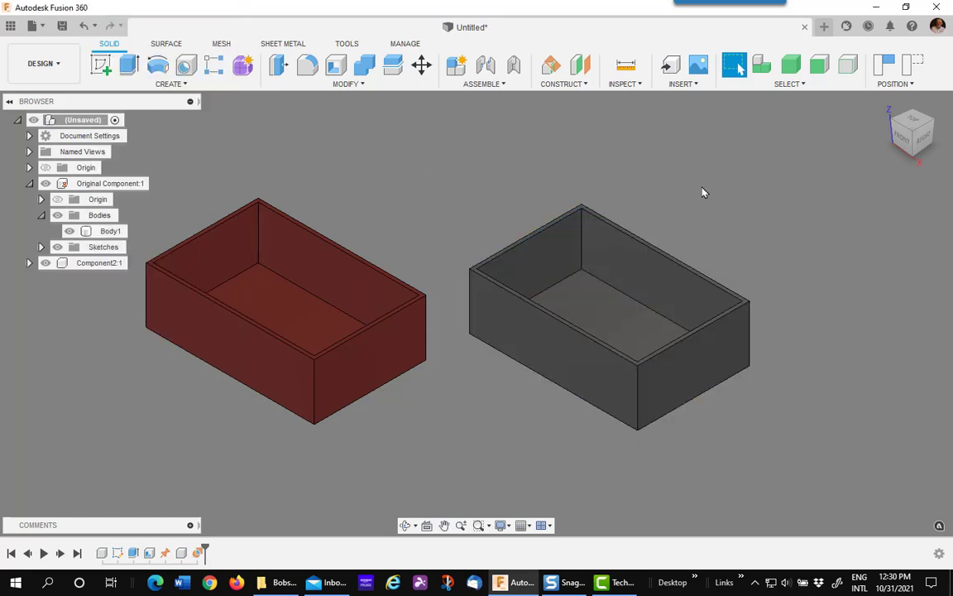
Paste an independent copy as Component3:1 and place it right of the middle box
{"action": "middle_click_drag", "start_coordinate": [702, 191], "coordinate": [543, 168]}
{"action": "right_click", "coordinate": [732, 250]}
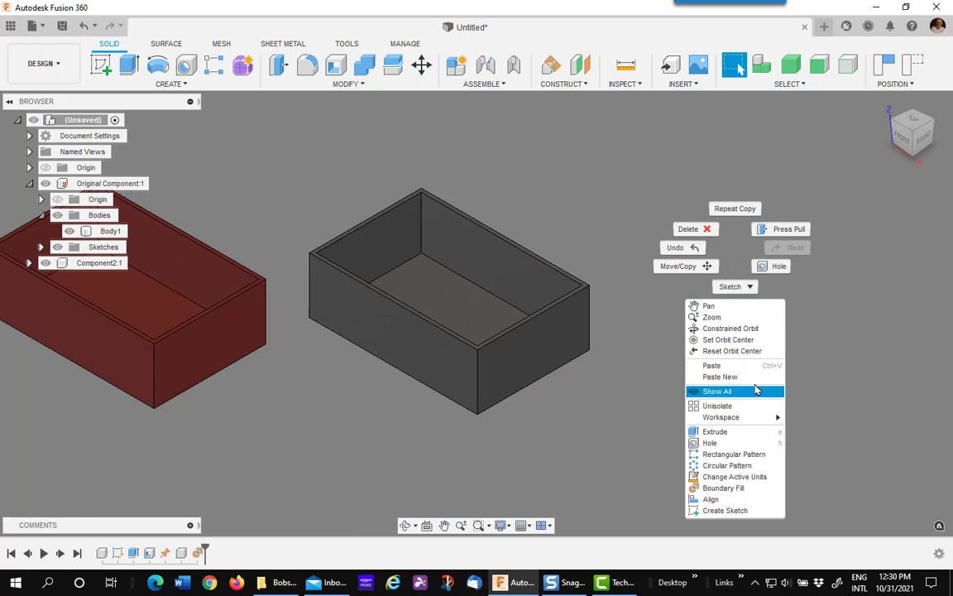
{"action": "left_click", "coordinate": [719, 376]}
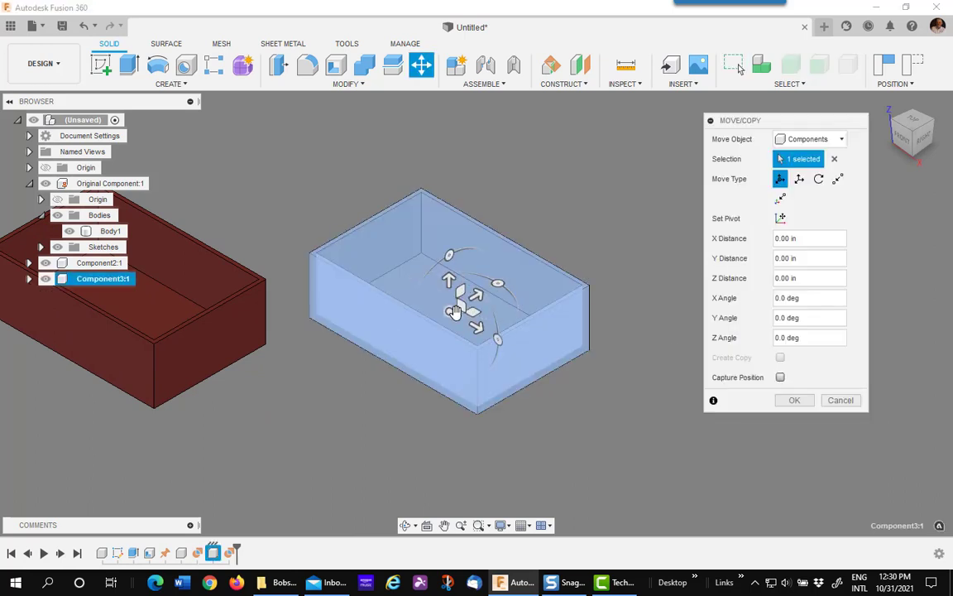
{"action": "left_click_drag", "start_coordinate": [471, 276], "coordinate": [750, 321]}
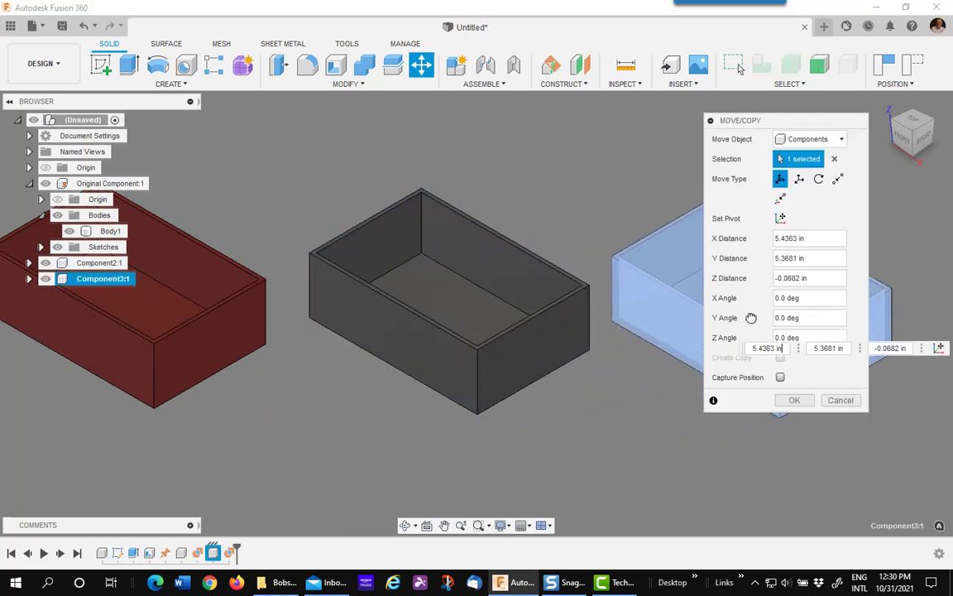
{"action": "left_click", "coordinate": [794, 402]}
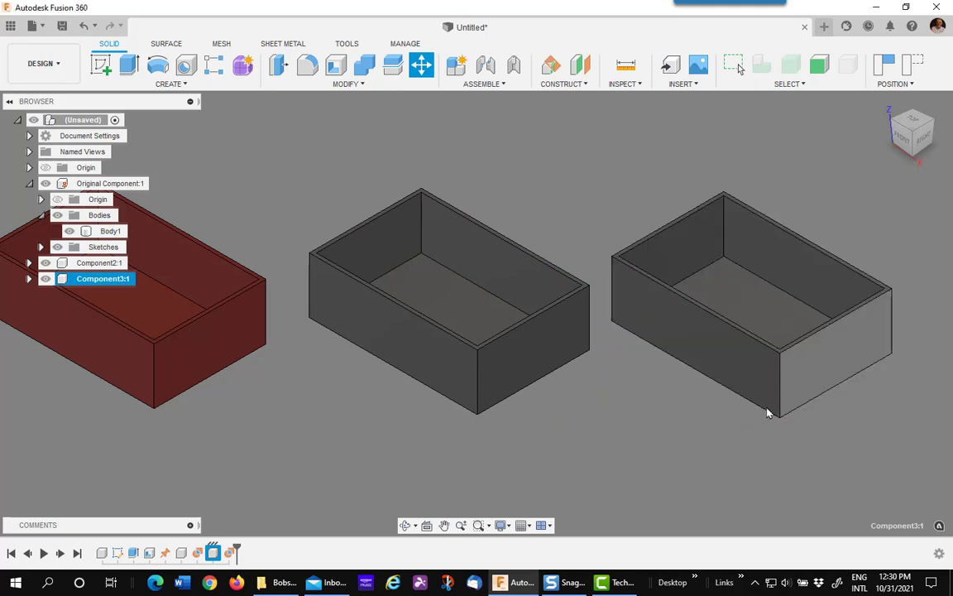
{"action": "middle_click_drag", "start_coordinate": [221, 386], "coordinate": [344, 436]}
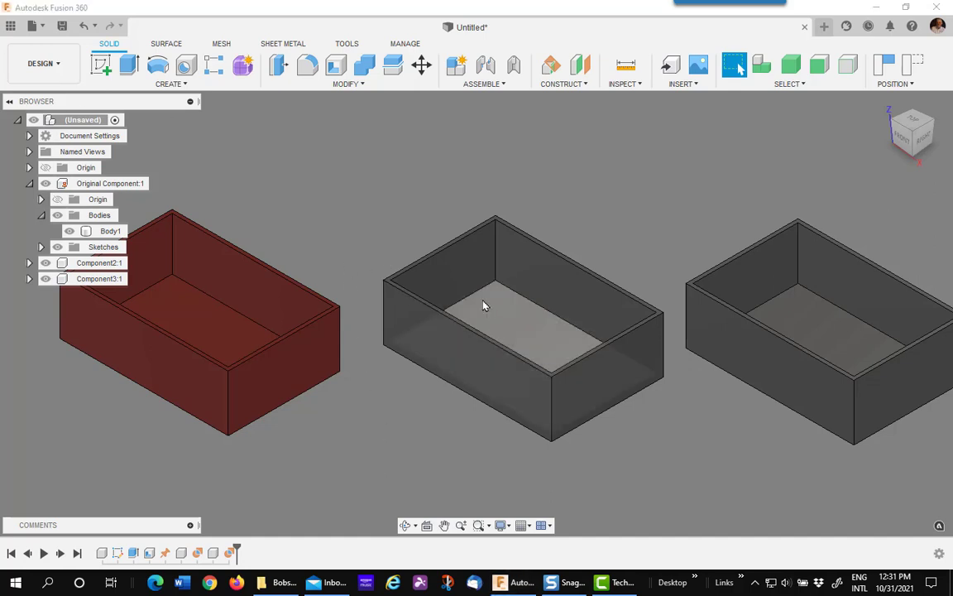
Activate Component2:1 and sketch a centre rectangle on the middle box's front face
{"action": "left_click", "coordinate": [134, 262]}
{"action": "left_click", "coordinate": [381, 433]}
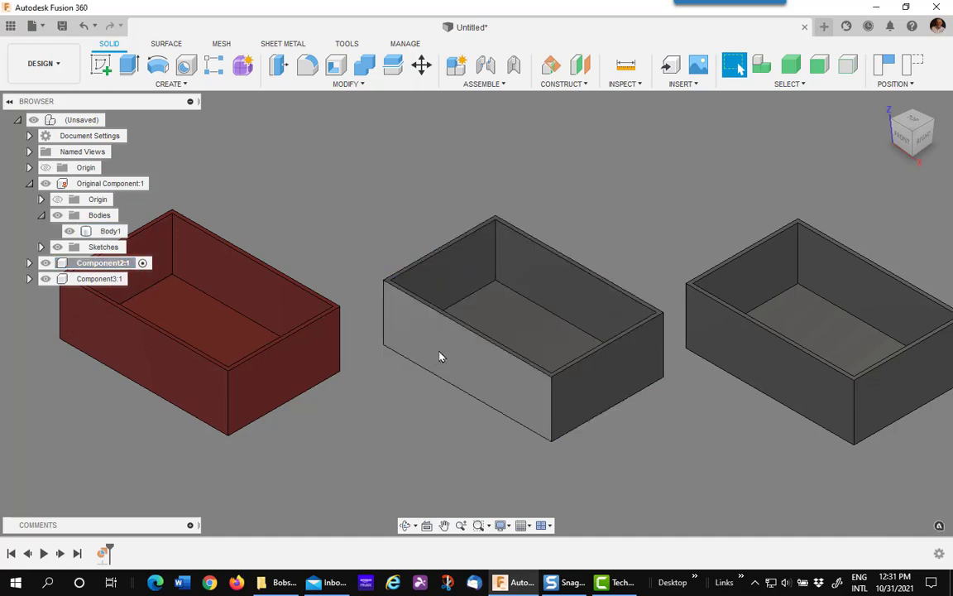
{"action": "right_click", "coordinate": [448, 353]}
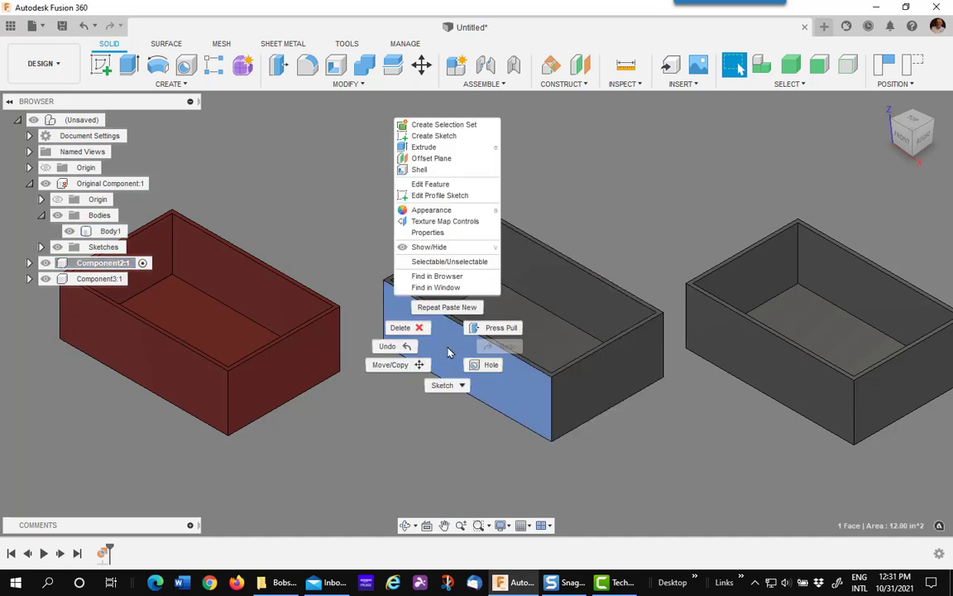
{"action": "left_click", "coordinate": [439, 137]}
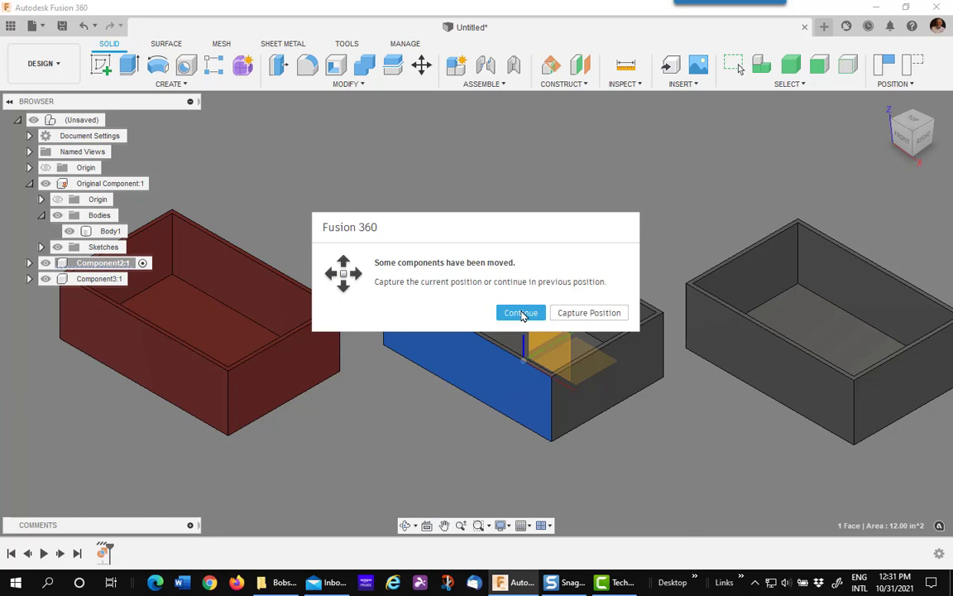
{"action": "left_click", "coordinate": [580, 314]}
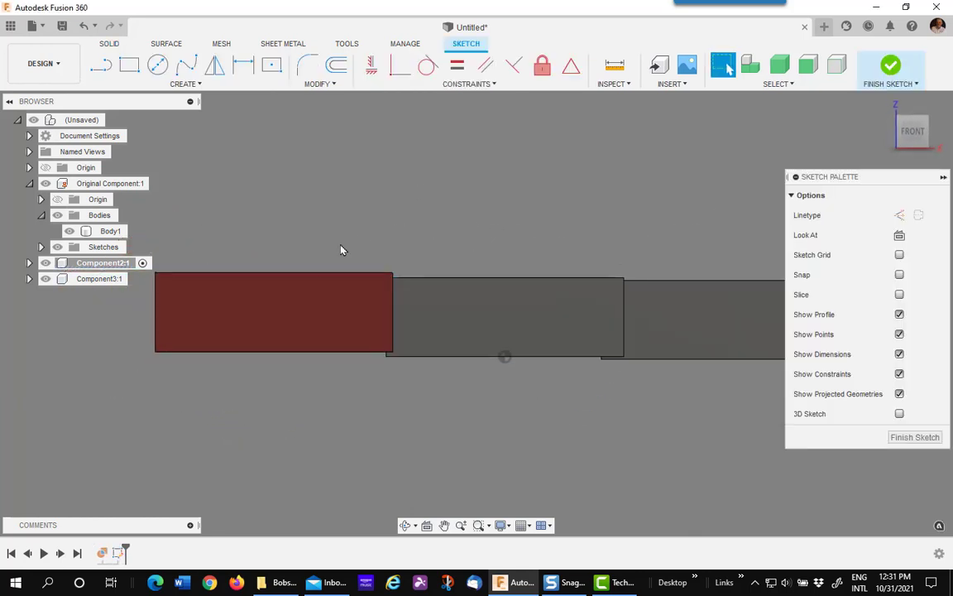
{"action": "left_click", "coordinate": [272, 70]}
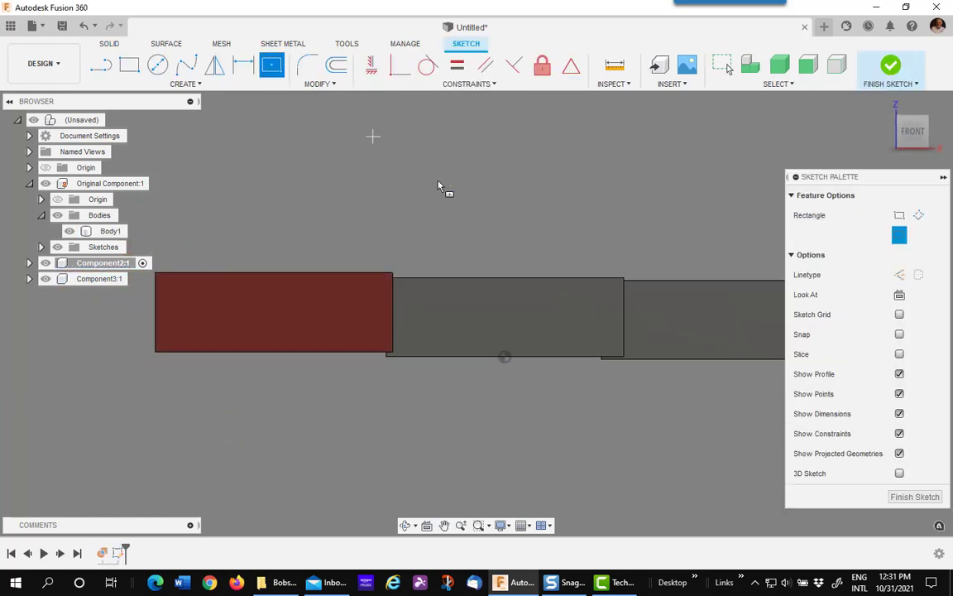
{"action": "left_click", "coordinate": [505, 318]}
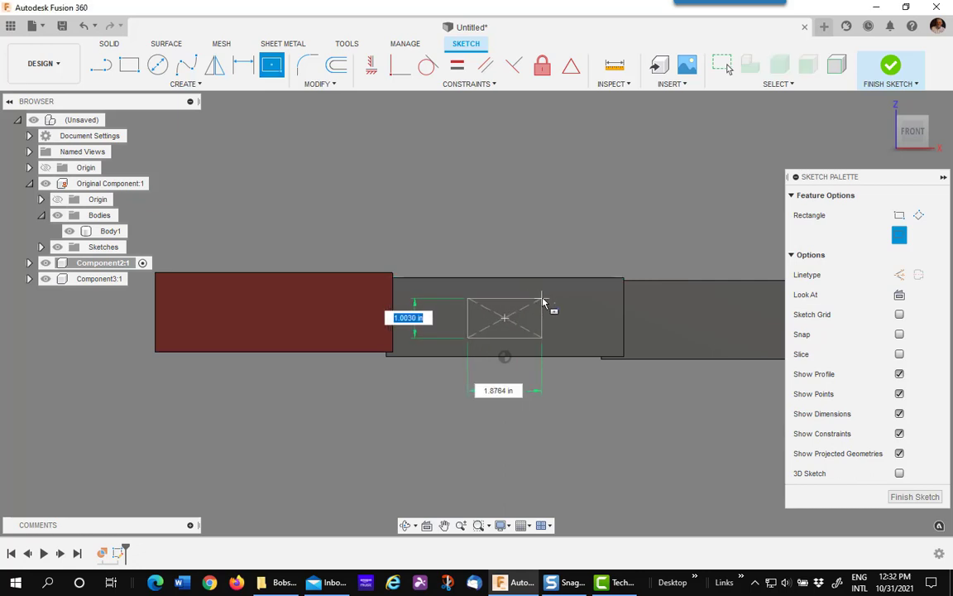
{"action": "left_click", "coordinate": [542, 298]}
{"action": "left_click", "coordinate": [890, 68]}
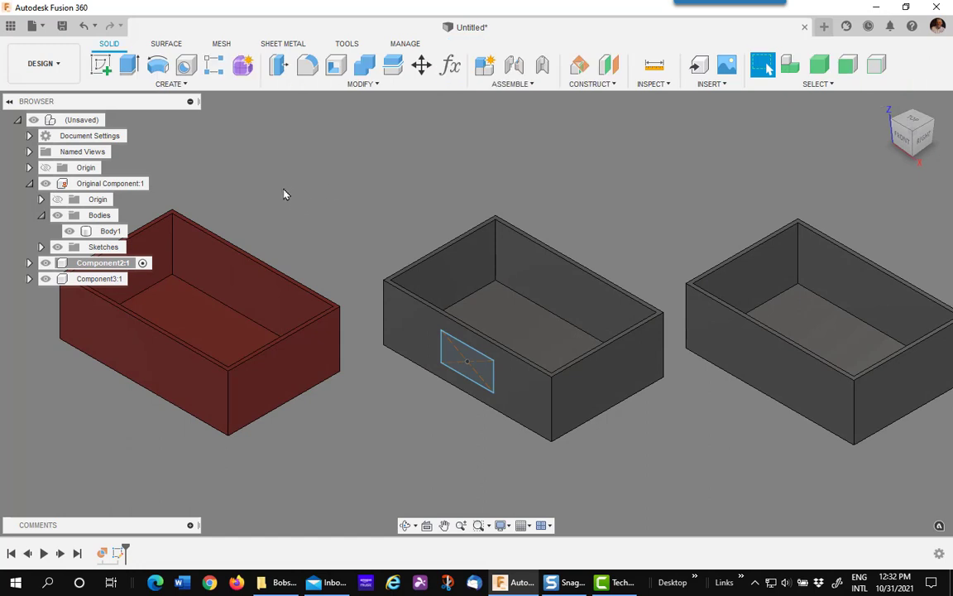
Extrude the rectangle as an All-extent flipped cut through both long walls
{"action": "left_click", "coordinate": [129, 65]}
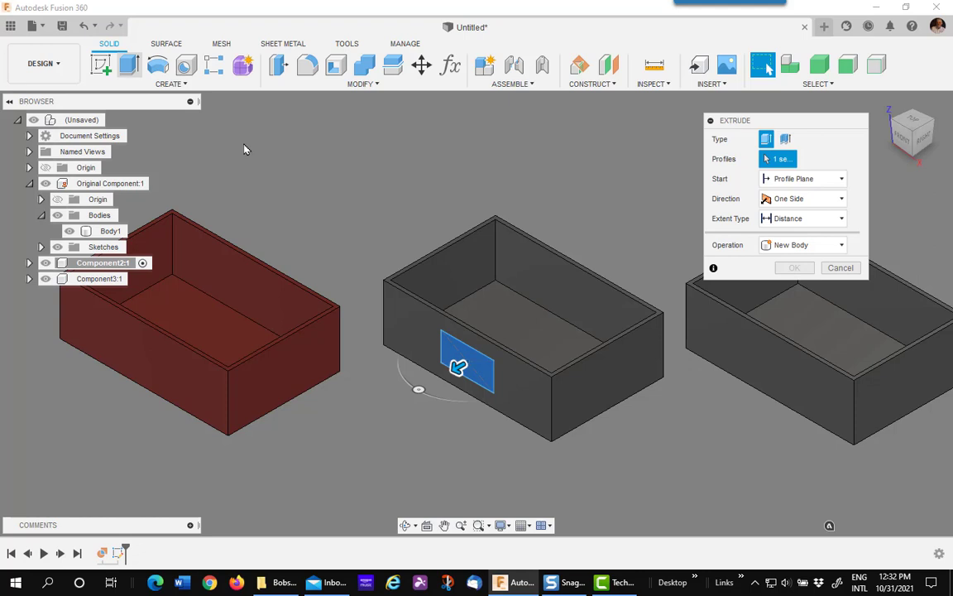
{"action": "left_click", "coordinate": [815, 219]}
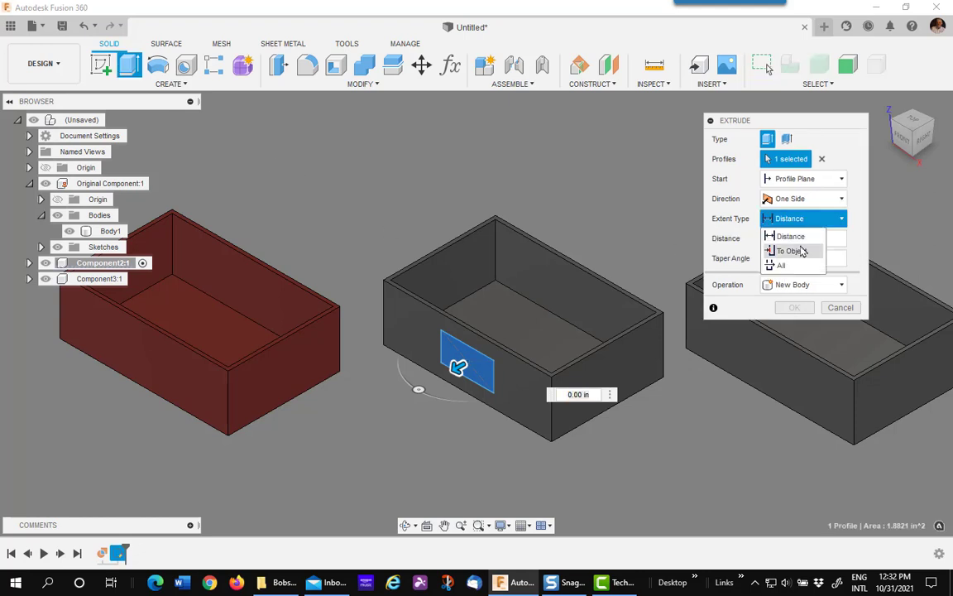
{"action": "left_click", "coordinate": [778, 259]}
{"action": "left_click", "coordinate": [768, 239]}
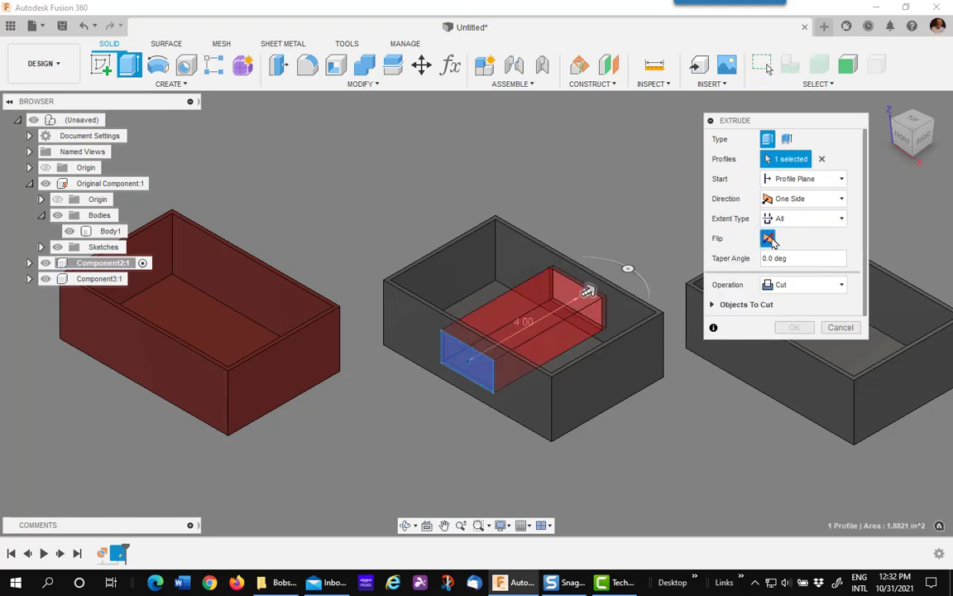
{"action": "left_click", "coordinate": [792, 326]}
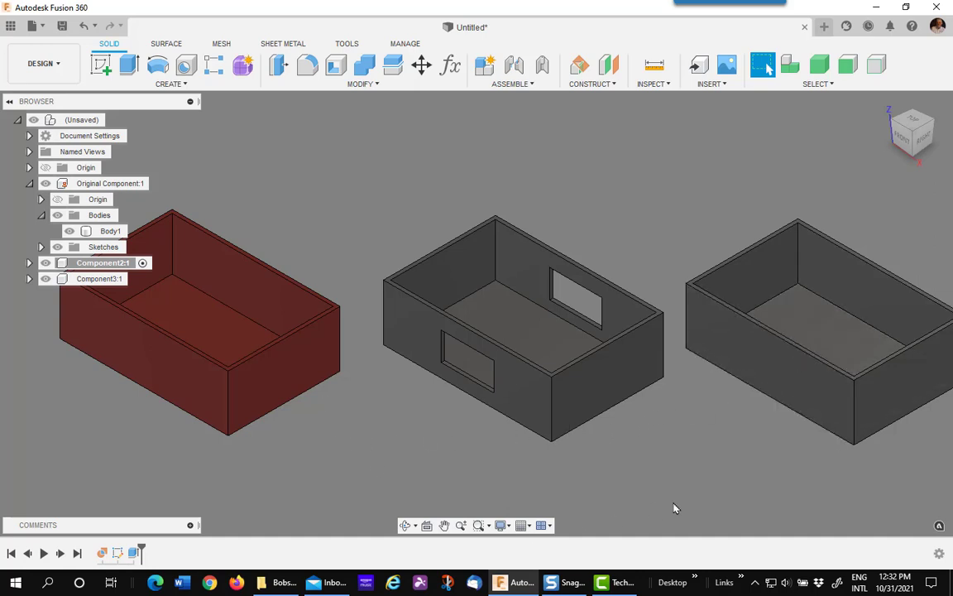
{"action": "middle_click_drag", "start_coordinate": [674, 508], "coordinate": [538, 523]}
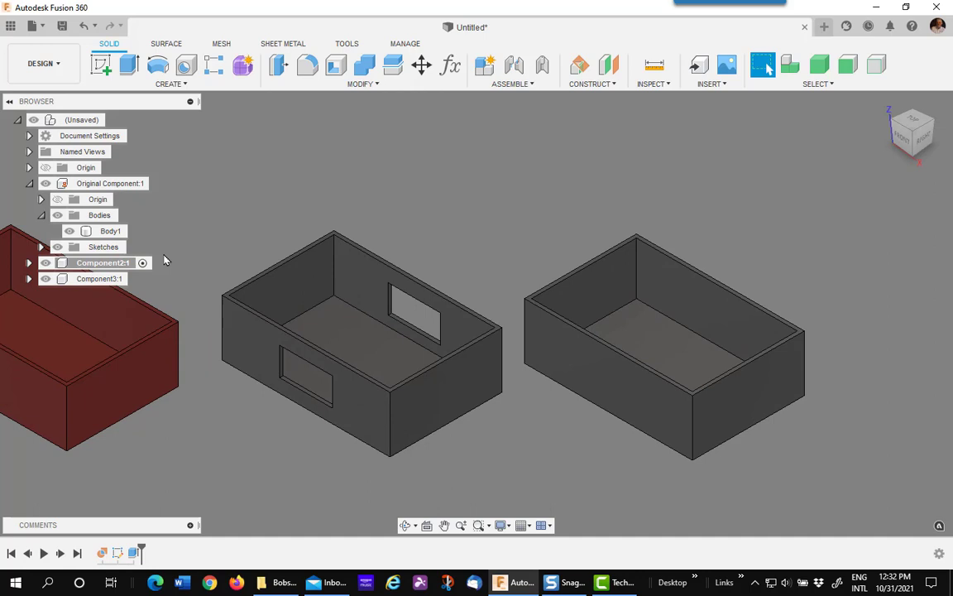
Activate Component3:1 and sketch a circle on the vertical origin plane inside the right box
{"action": "left_click", "coordinate": [134, 279]}
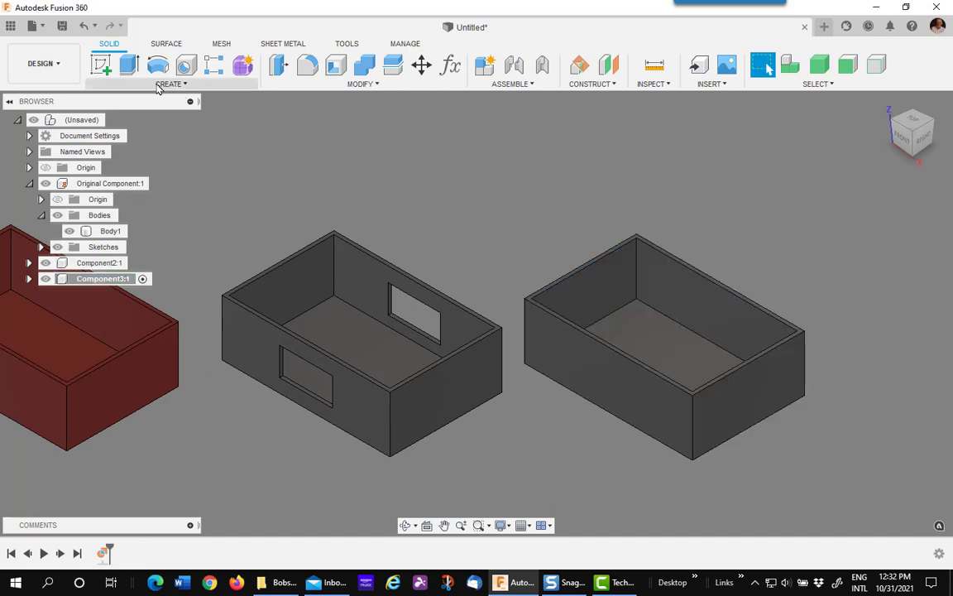
{"action": "left_click", "coordinate": [101, 65]}
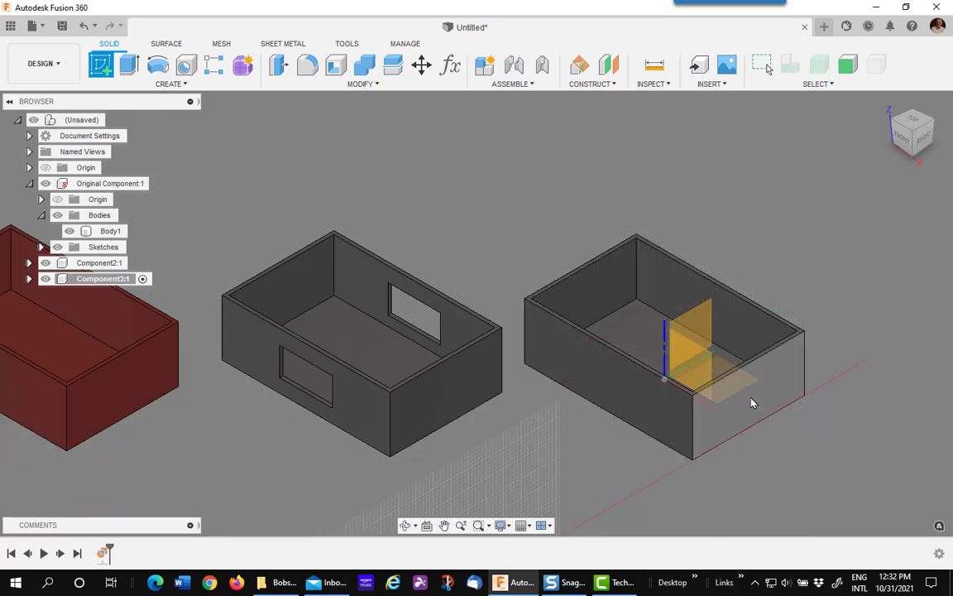
{"action": "left_click", "coordinate": [676, 358]}
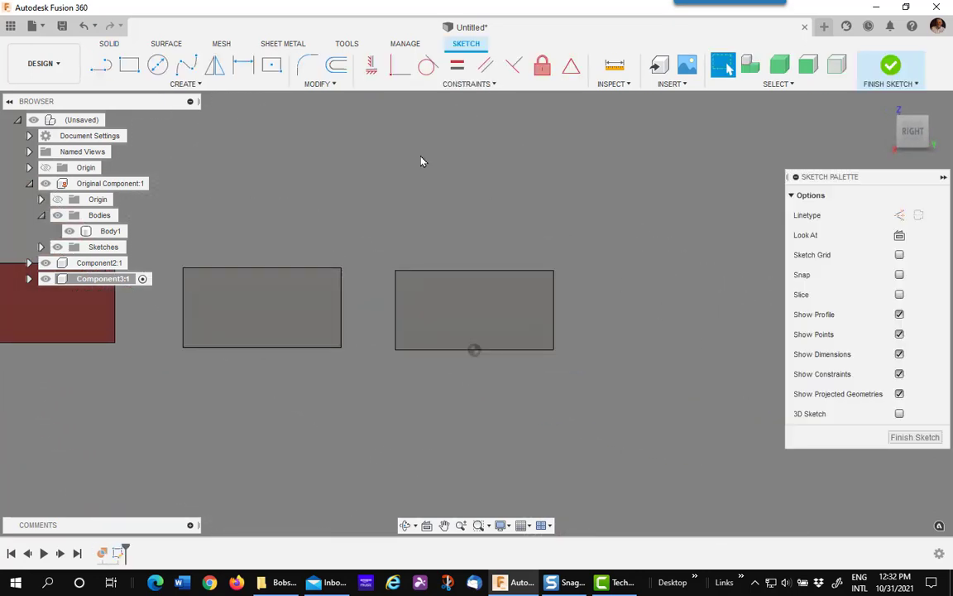
{"action": "left_click", "coordinate": [157, 65]}
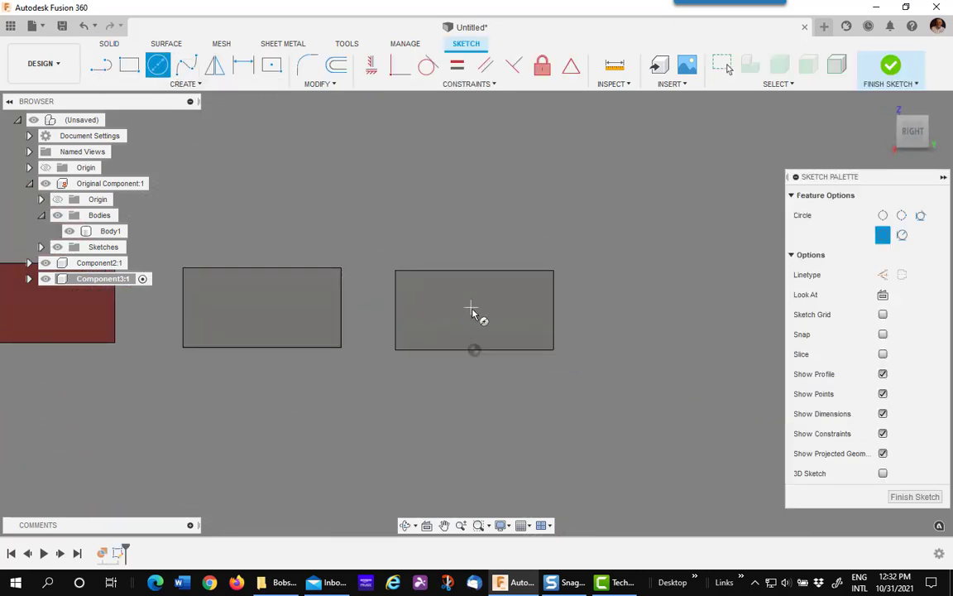
{"action": "left_click", "coordinate": [471, 312]}
{"action": "left_click", "coordinate": [500, 308]}
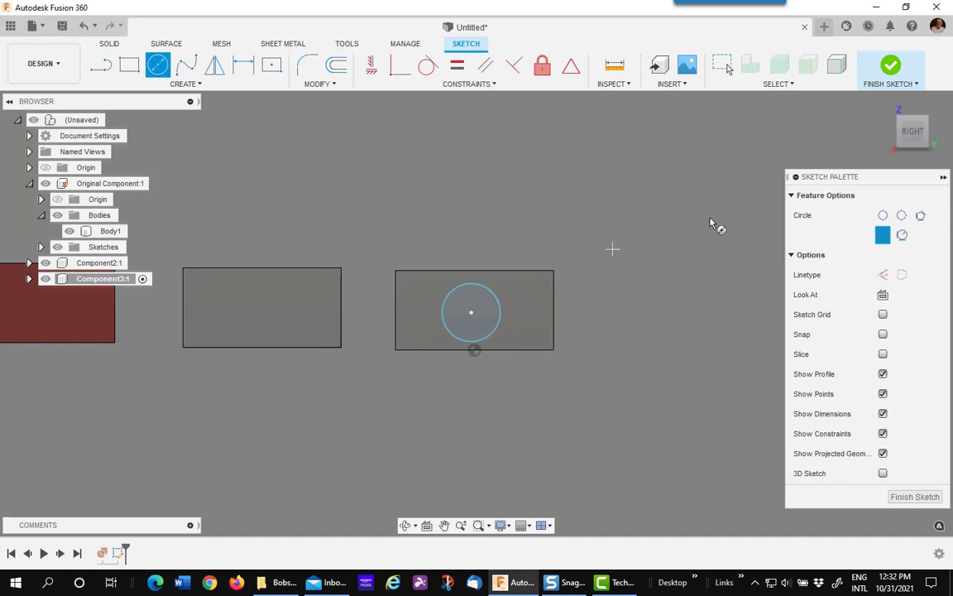
{"action": "left_click", "coordinate": [890, 66]}
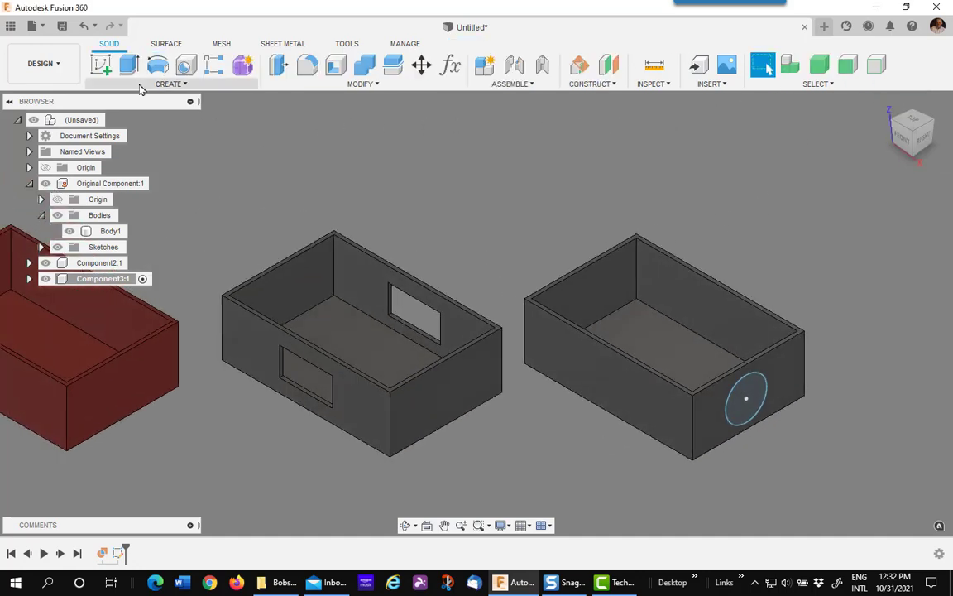
Extrude the circle as an All-extent cut, piercing both walls of the right box
{"action": "left_click", "coordinate": [129, 66]}
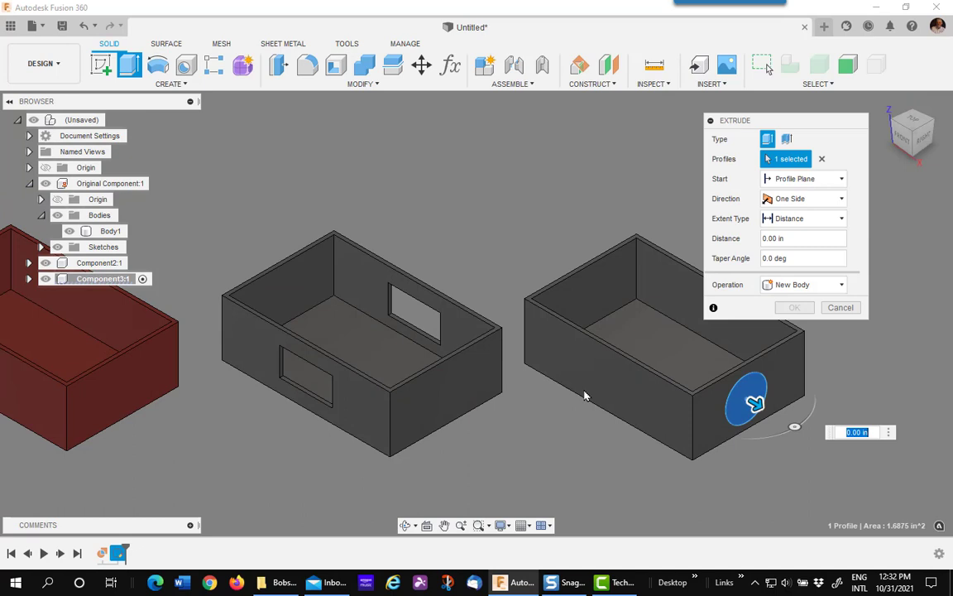
{"action": "left_click", "coordinate": [792, 220]}
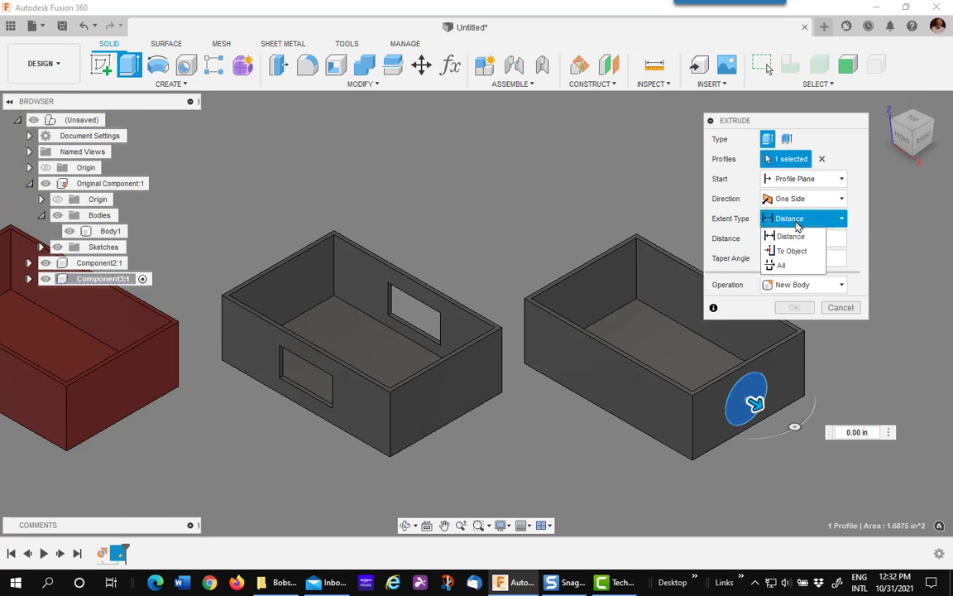
{"action": "left_click", "coordinate": [781, 265]}
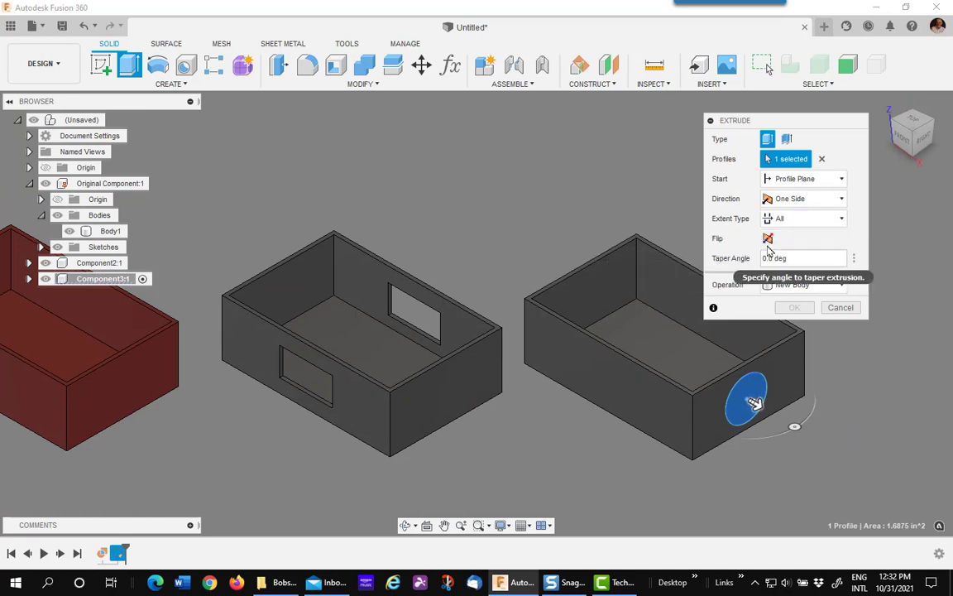
{"action": "left_click", "coordinate": [794, 327]}
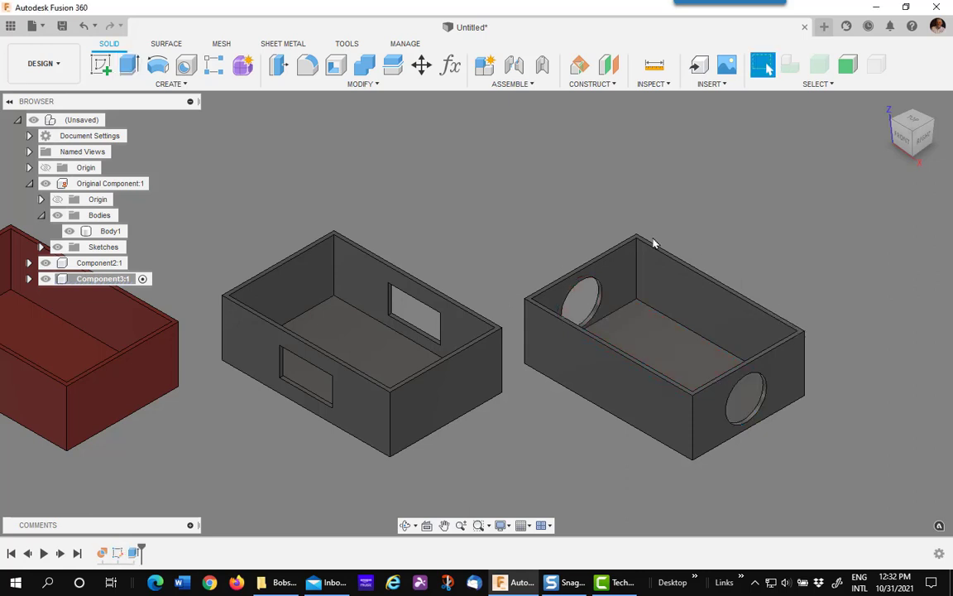
{"action": "scroll", "coordinate": [536, 198], "scroll_direction": "down", "scroll_amount": 1}
{"action": "middle_click_drag", "start_coordinate": [536, 197], "coordinate": [672, 226]}
{"action": "key", "text": "Escape"}
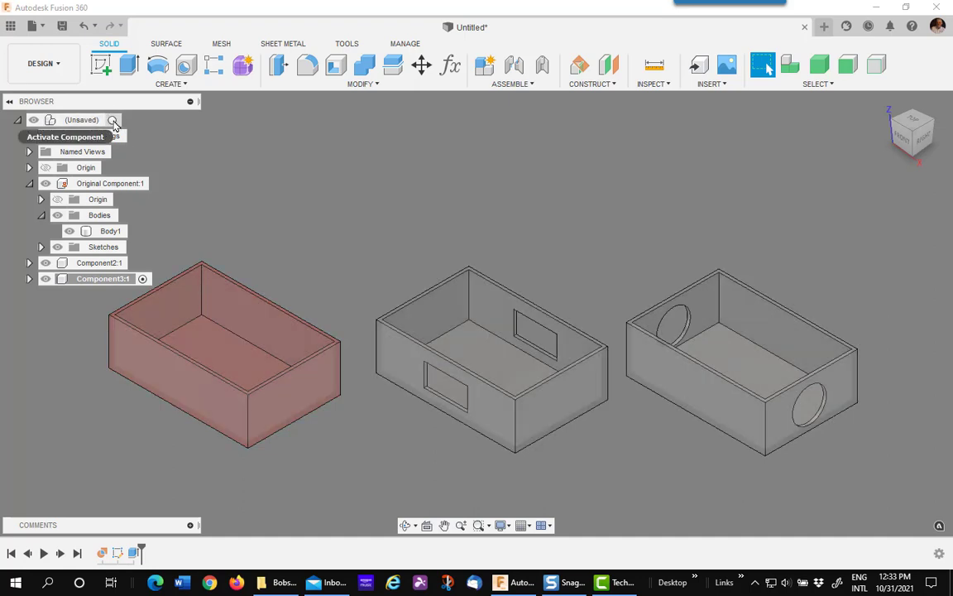
Activate the root design and roll the timeline back to just after Shell1
{"action": "left_click", "coordinate": [114, 121]}
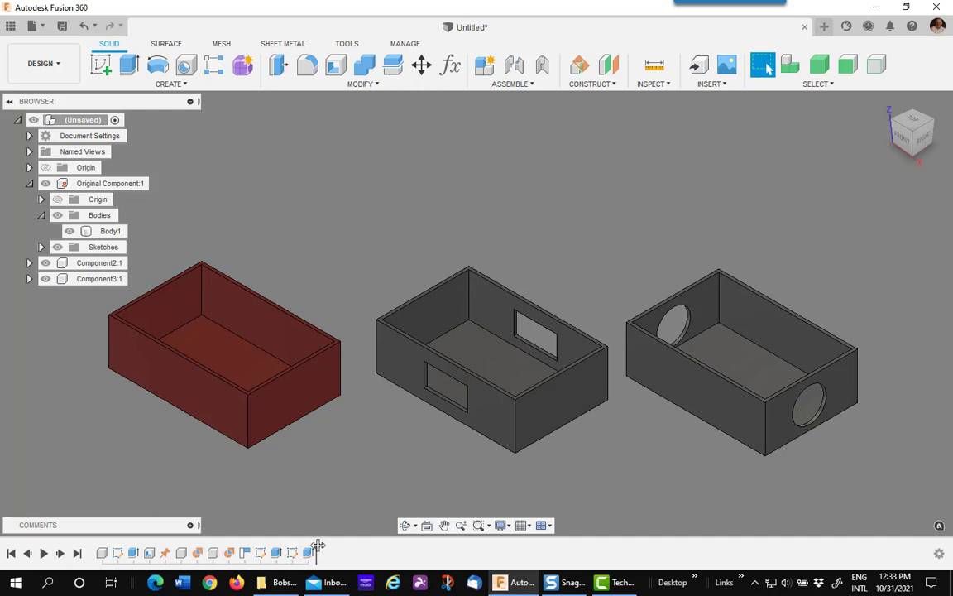
{"action": "mouse_move", "coordinate": [317, 550]}
{"action": "left_mouse_down"}
{"action": "mouse_move", "coordinate": [148, 550]}
{"action": "mouse_move", "coordinate": [157, 552]}
{"action": "left_mouse_up"}
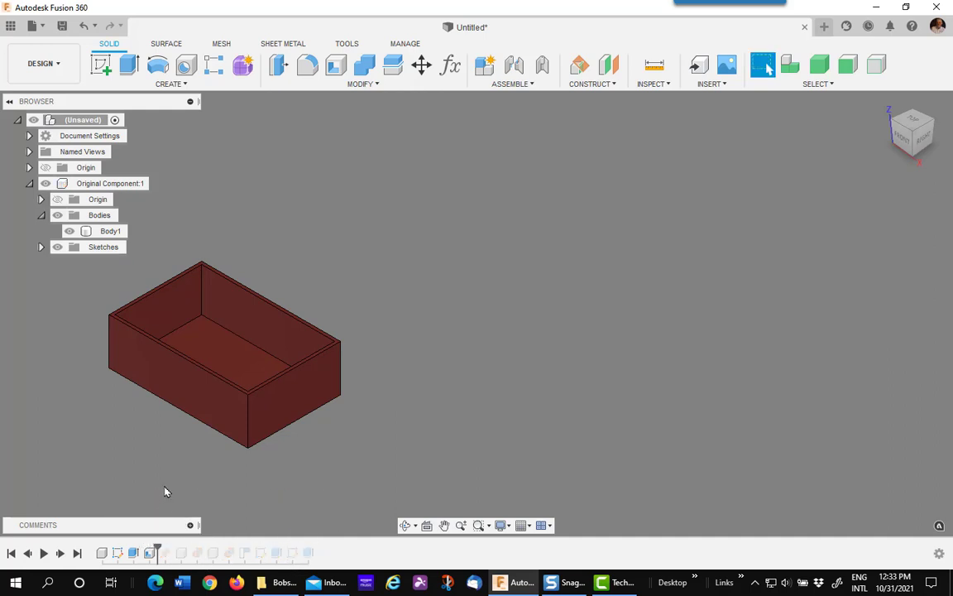
{"action": "middle_click_drag", "start_coordinate": [165, 481], "coordinate": [208, 502]}
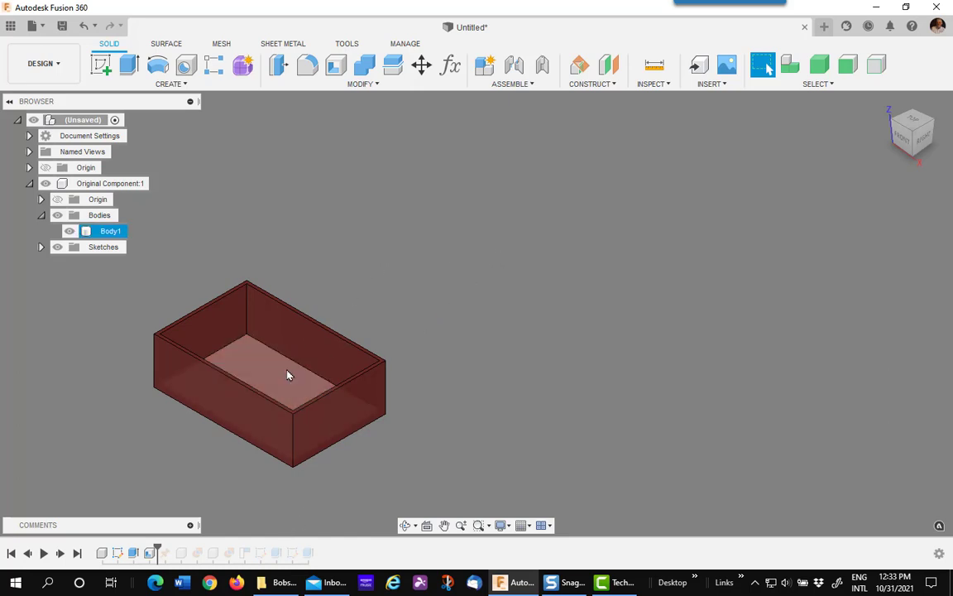
Sketch a centre rectangle on the floor of the original red box
{"action": "left_click", "coordinate": [99, 71]}
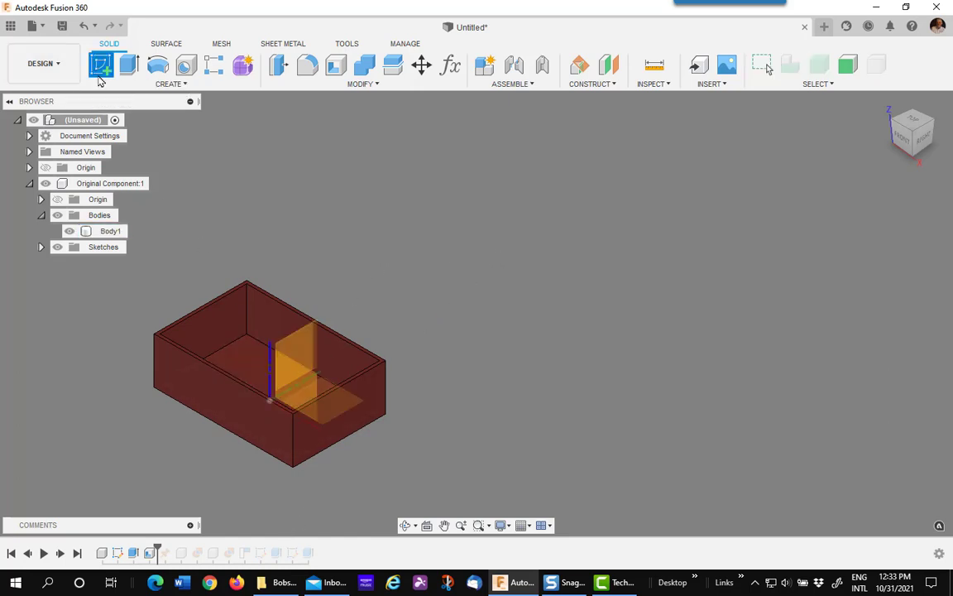
{"action": "left_click", "coordinate": [257, 383]}
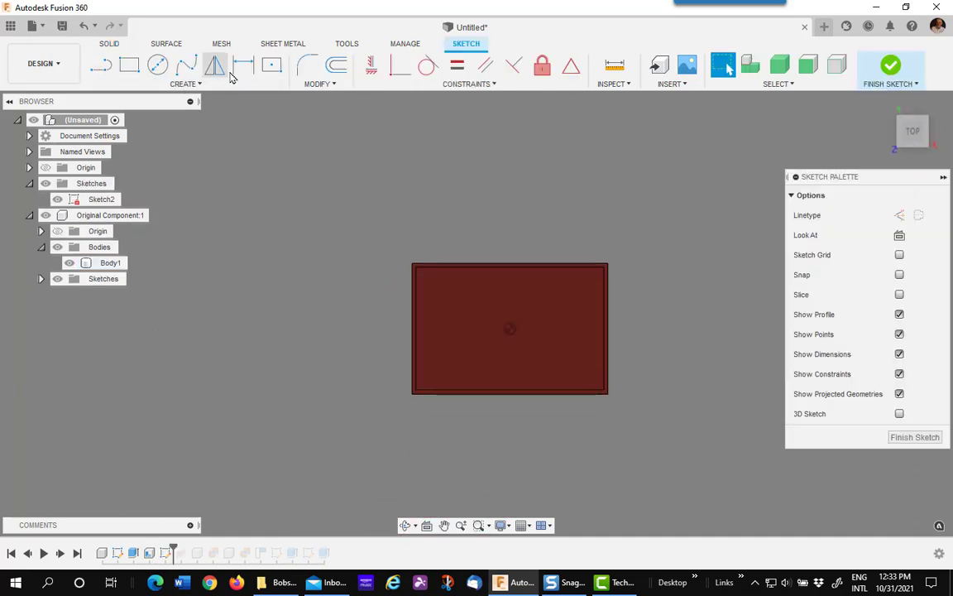
{"action": "left_click", "coordinate": [271, 66]}
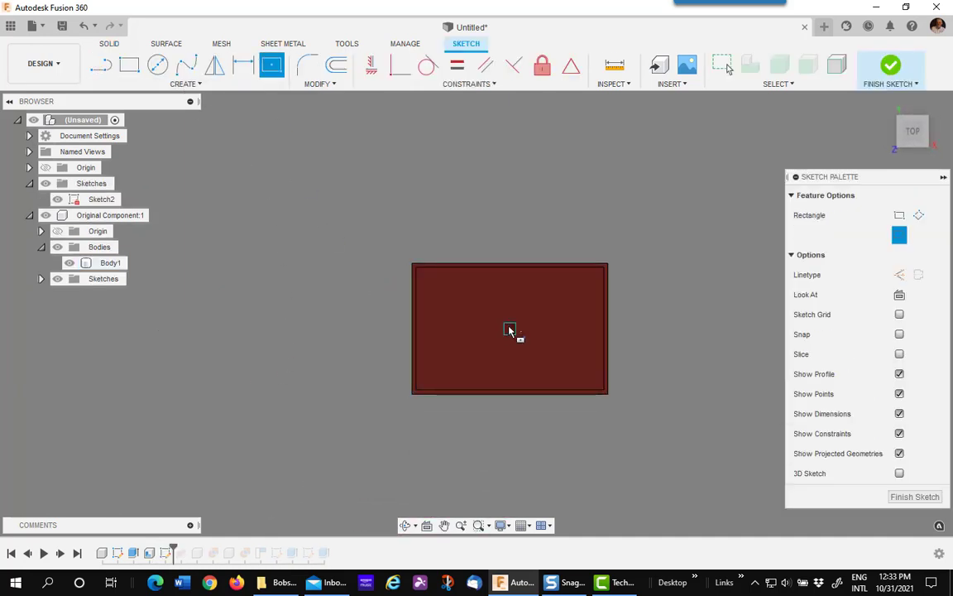
{"action": "left_click", "coordinate": [509, 330]}
{"action": "left_click", "coordinate": [553, 295]}
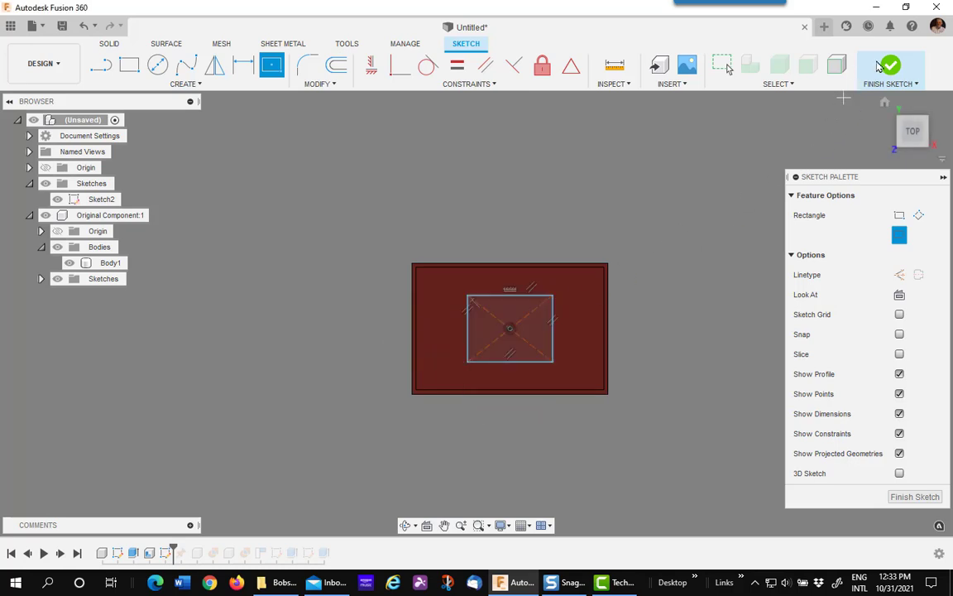
{"action": "left_click", "coordinate": [886, 66]}
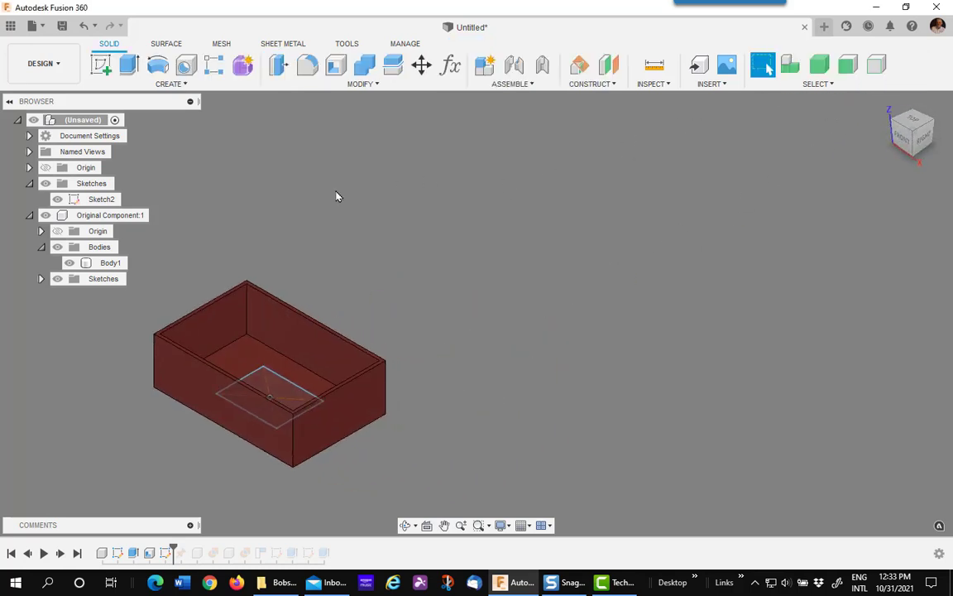
Extrude the rectangle as an All-extent flipped cut down through the floor
{"action": "left_click", "coordinate": [130, 66]}
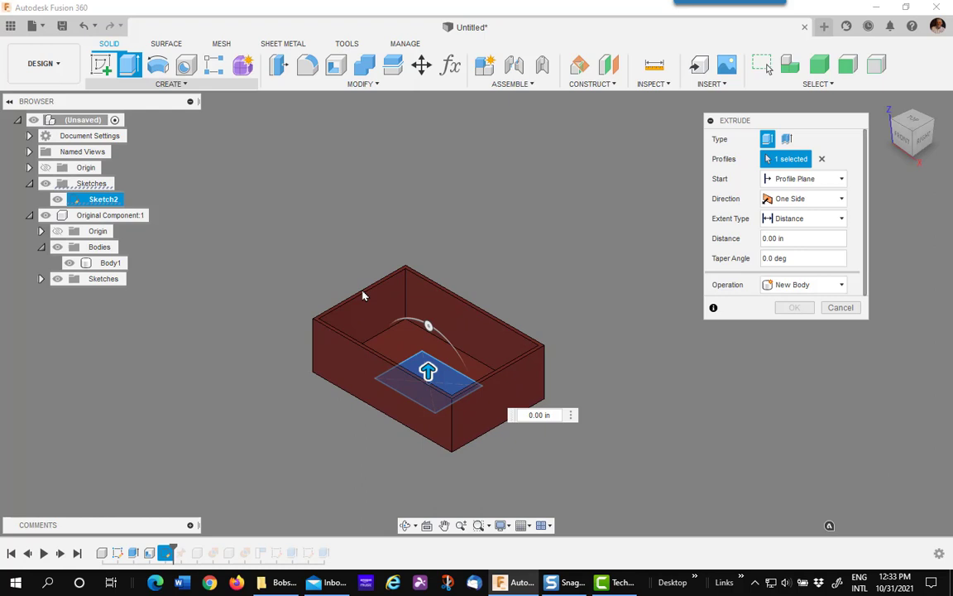
{"action": "left_click", "coordinate": [774, 219]}
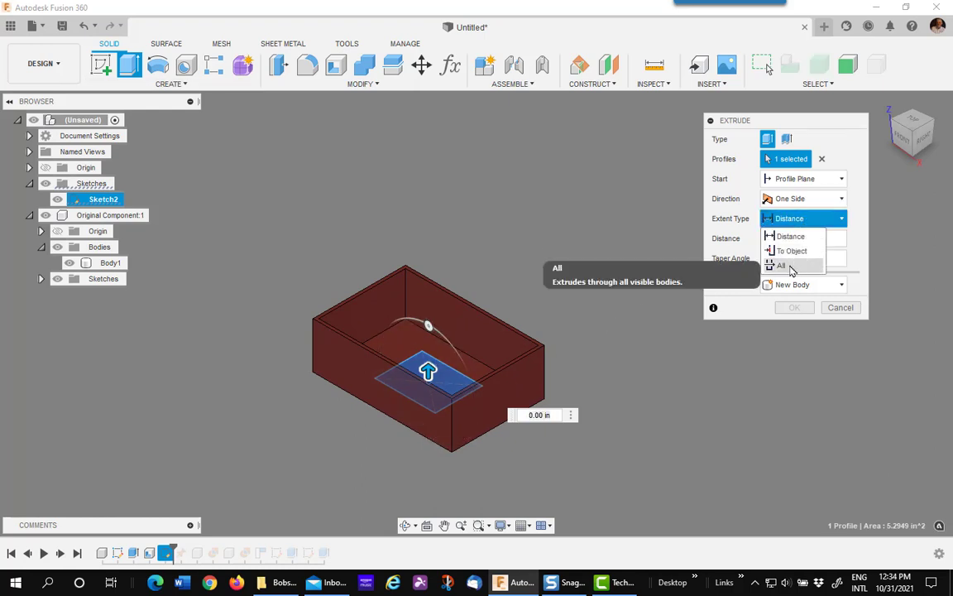
{"action": "left_click", "coordinate": [790, 266]}
{"action": "left_click", "coordinate": [768, 238]}
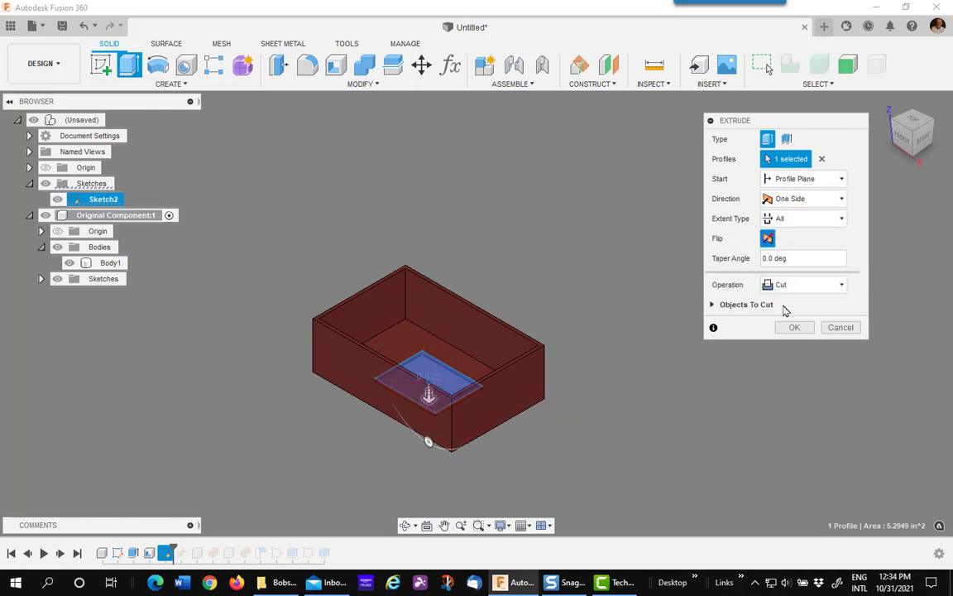
{"action": "left_click", "coordinate": [792, 327]}
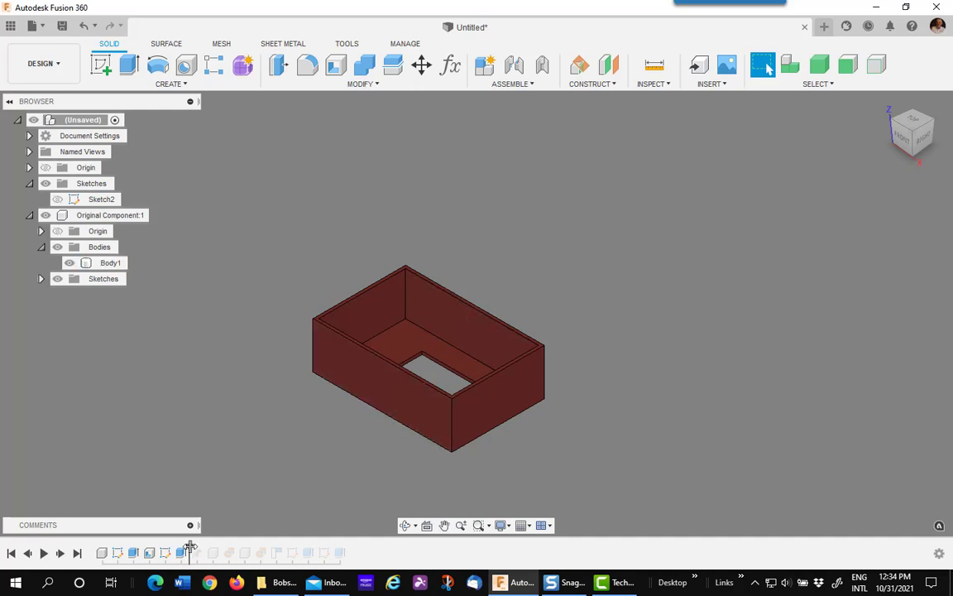
Roll the timeline to the end and reframe the view on all three boxes
{"action": "mouse_move", "coordinate": [190, 551]}
{"action": "left_mouse_down"}
{"action": "mouse_move", "coordinate": [304, 542]}
{"action": "mouse_move", "coordinate": [349, 551]}
{"action": "left_mouse_up"}
{"action": "middle_click_drag", "start_coordinate": [361, 481], "coordinate": [151, 443]}
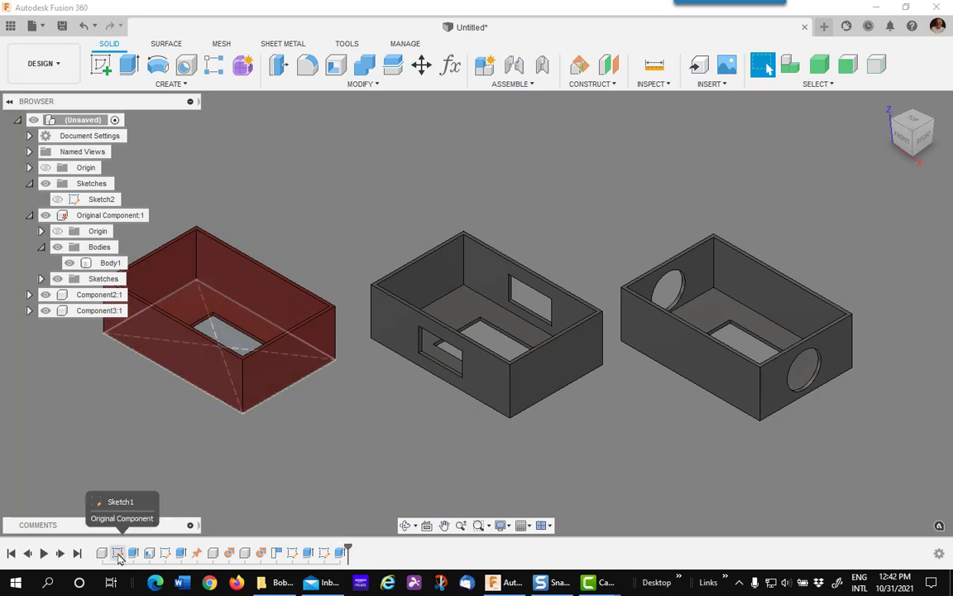
Edit Sketch1, changing the base rectangle dimensions to 3 deep and 7 wide
{"action": "right_click", "coordinate": [118, 558]}
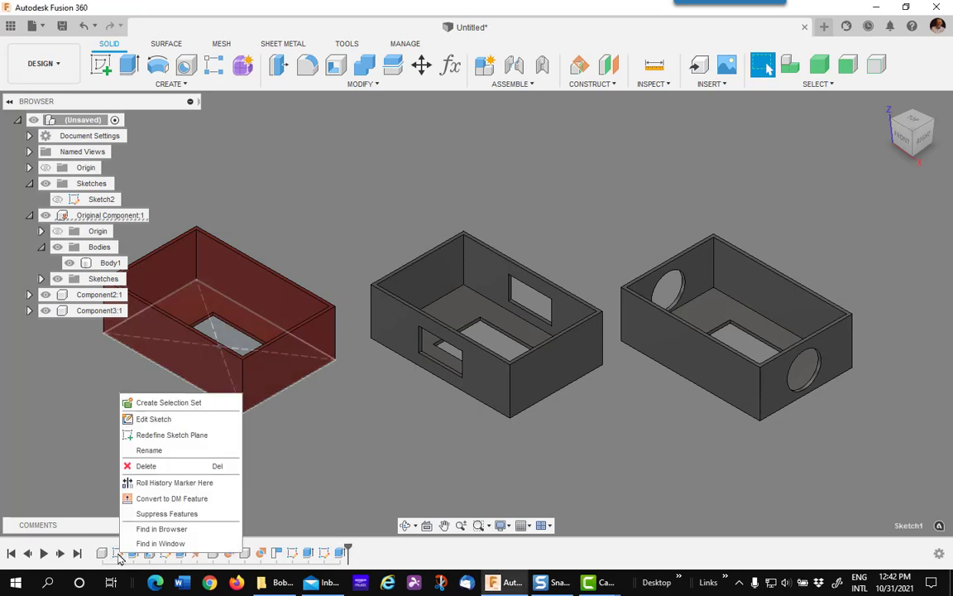
{"action": "left_click", "coordinate": [162, 430]}
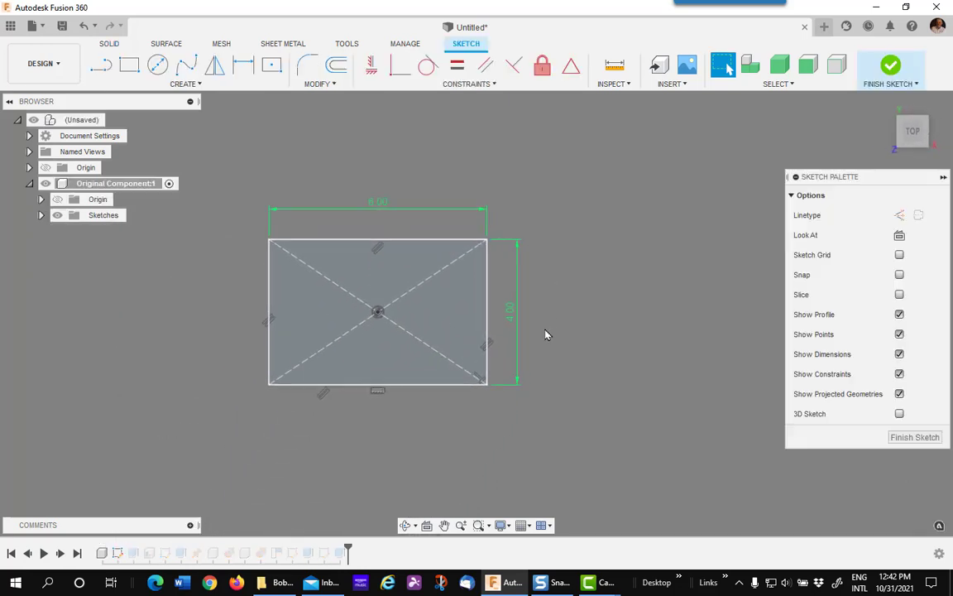
{"action": "double_click", "coordinate": [515, 320]}
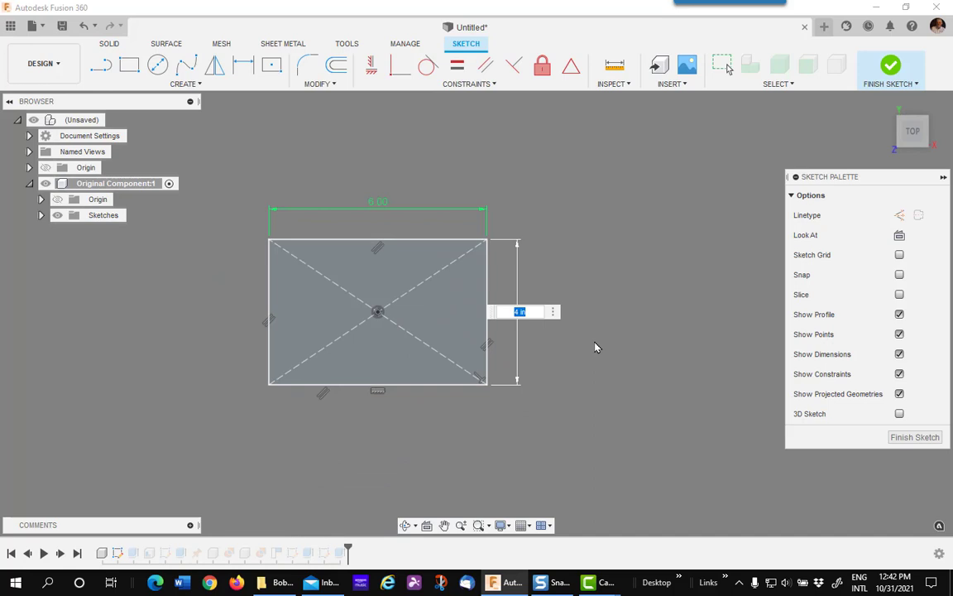
{"action": "type", "text": "3"}
{"action": "key", "text": "Return"}
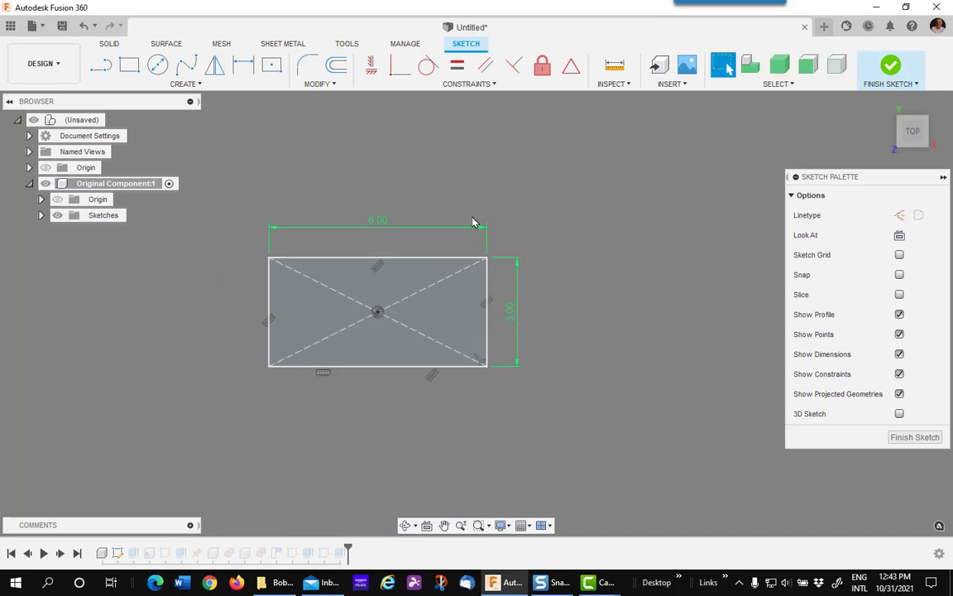
{"action": "double_click", "coordinate": [377, 221]}
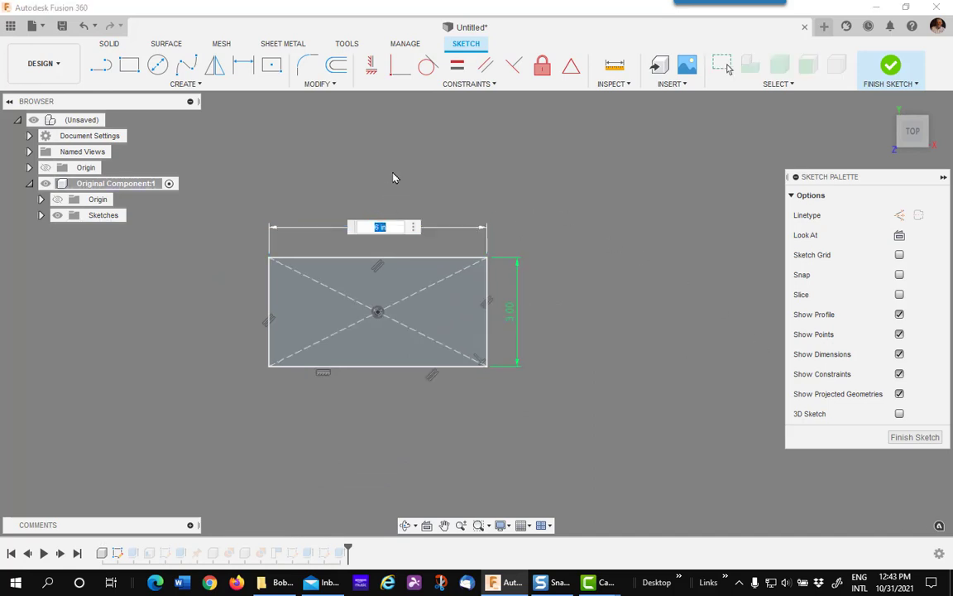
{"action": "type", "text": "7"}
{"action": "key", "text": "Return"}
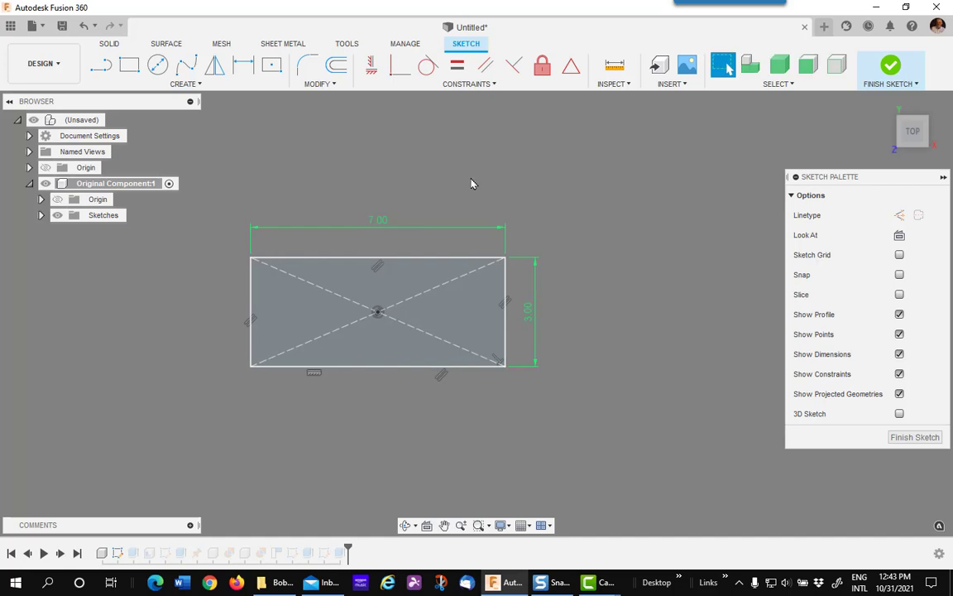
{"action": "left_click", "coordinate": [888, 70]}
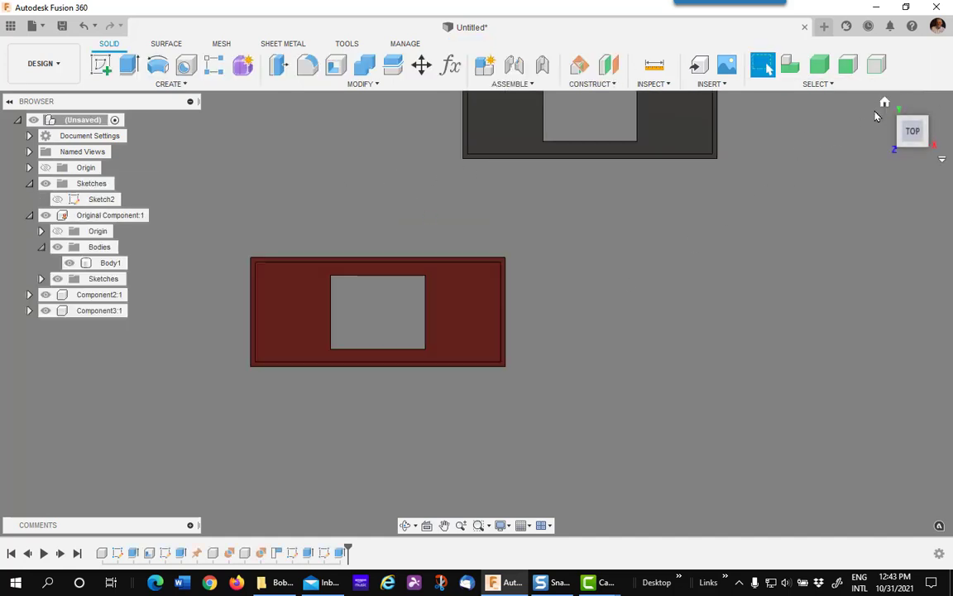
Return to the home view to see all three boxes at the new 7.00 by 3.00 footprint
{"action": "left_click", "coordinate": [884, 105]}
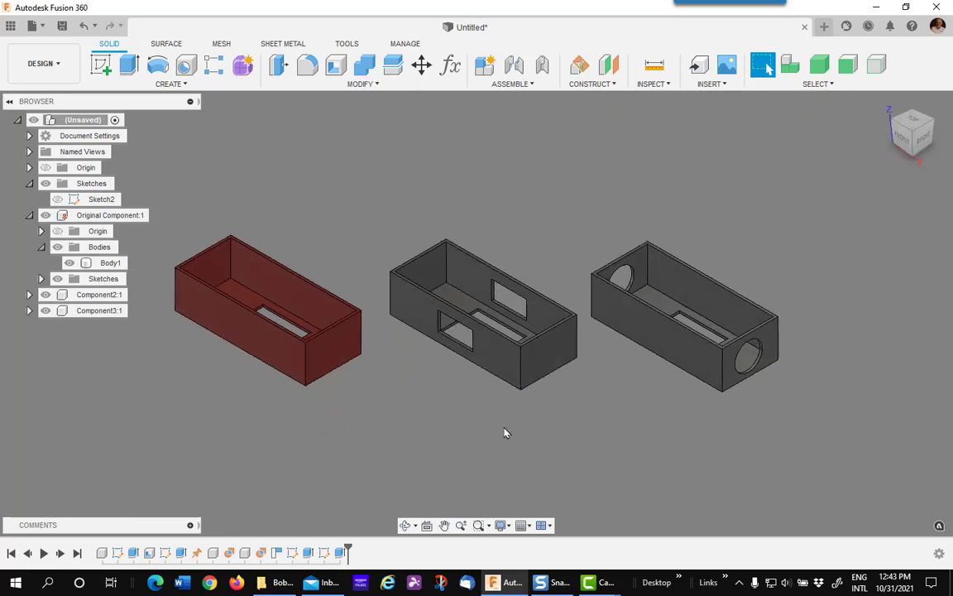